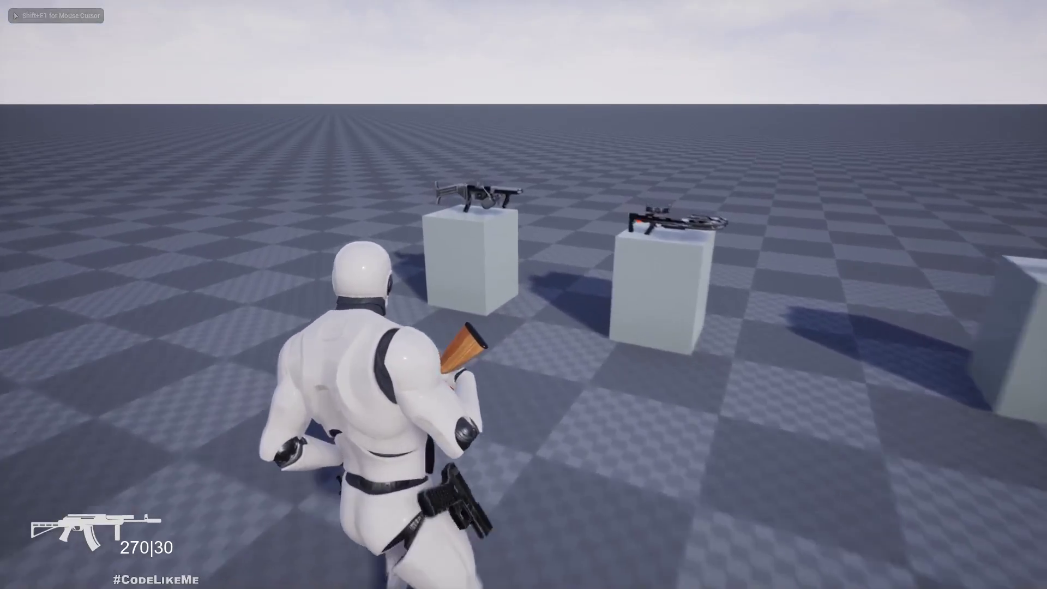
Step: Pick up and equip the flamethrower, then fire it at the weapon pedestals until its magazine is empty
{"action": "key", "text": "e"}
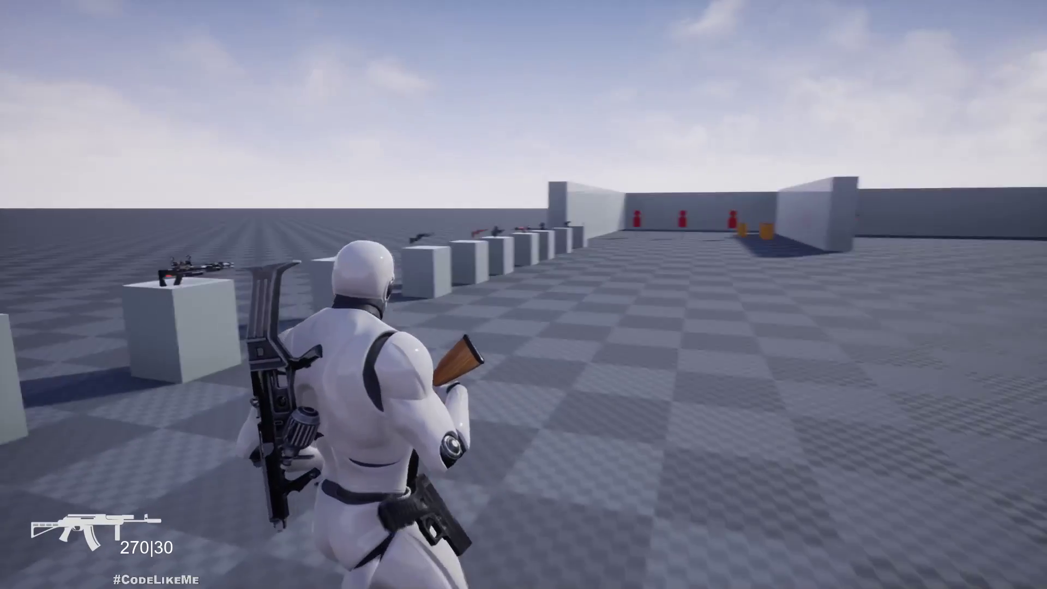
{"action": "key", "text": "2"}
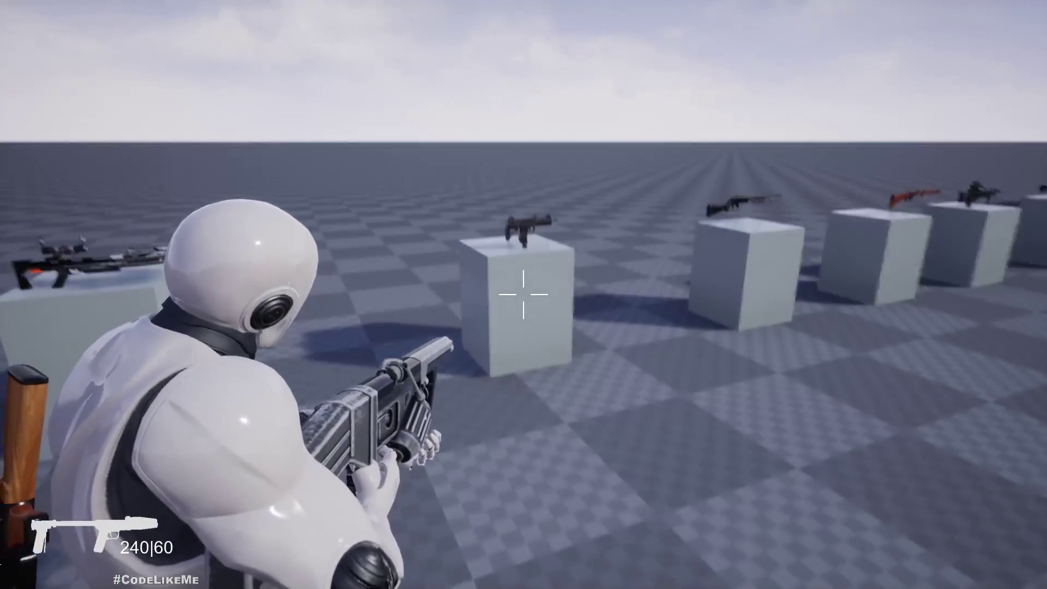
{"action": "left_click", "coordinate": [540, 295]}
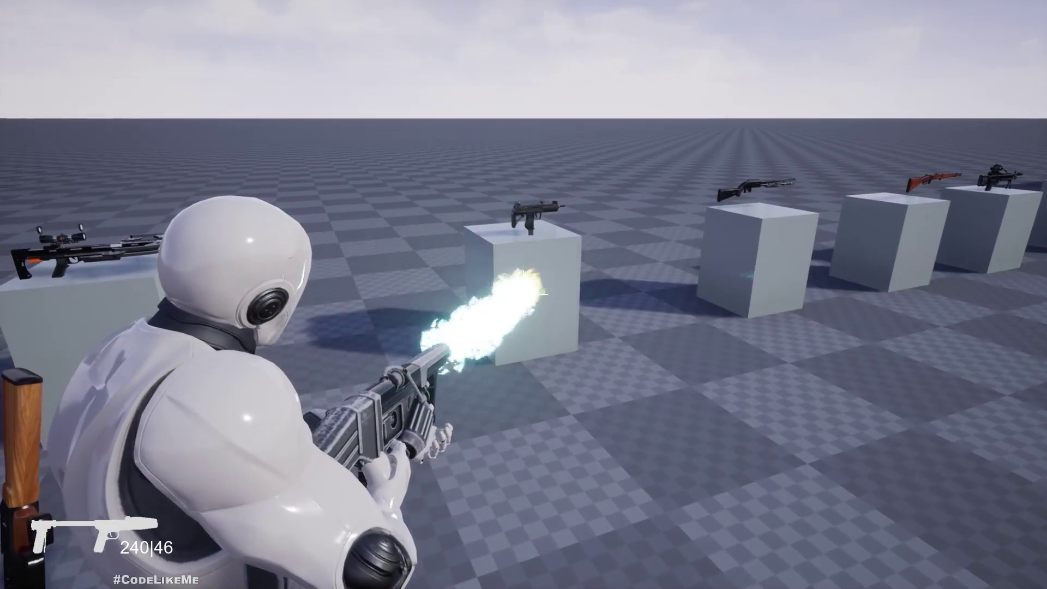
{"action": "key", "text": "w"}
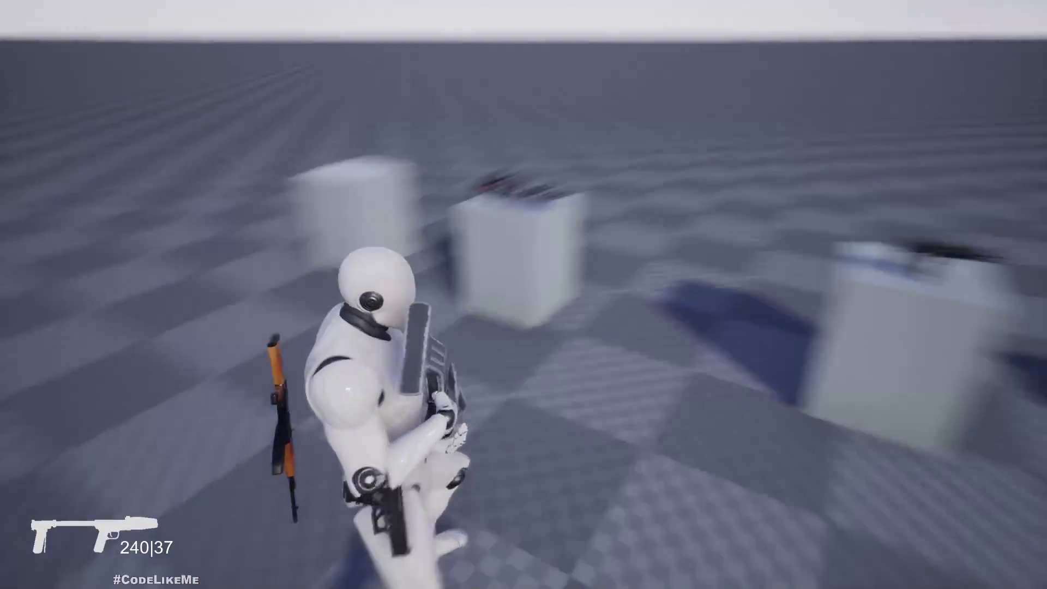
{"action": "left_click", "coordinate": [524, 295]}
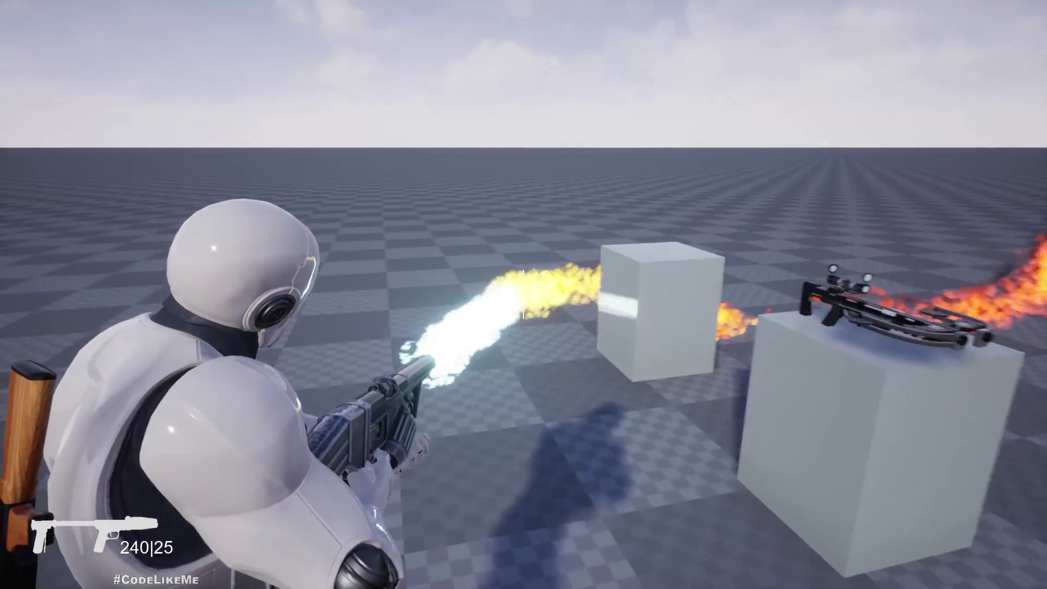
{"action": "key", "text": "w"}
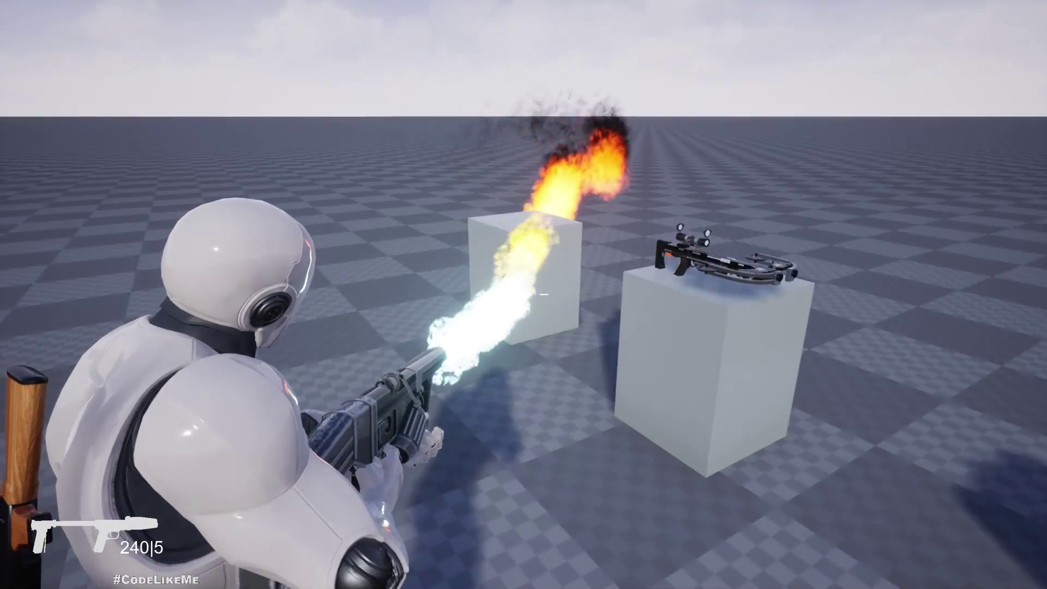
{"action": "key", "text": "w"}
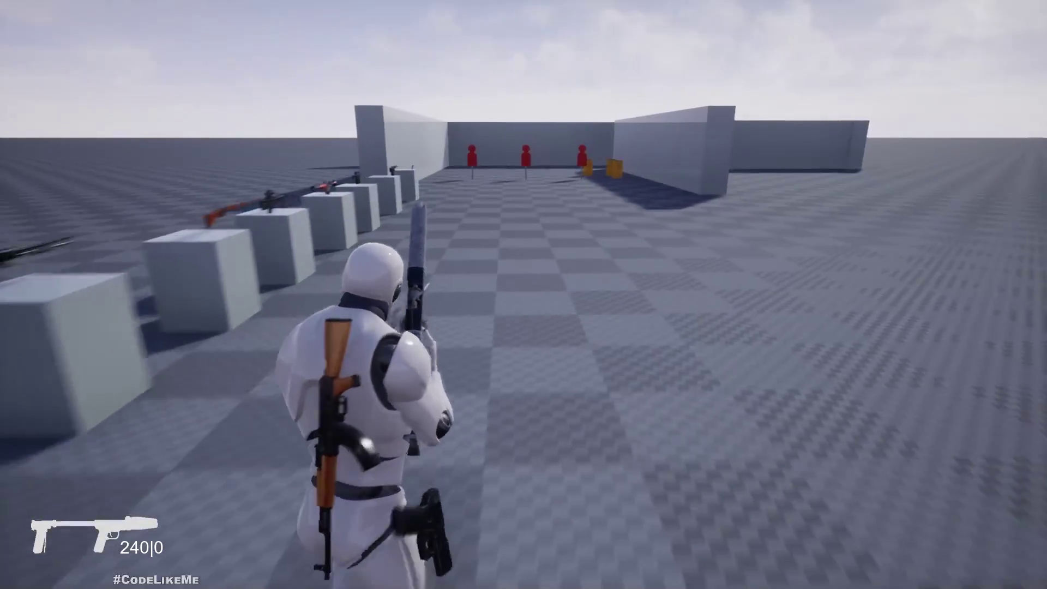
{"action": "key", "text": "w"}
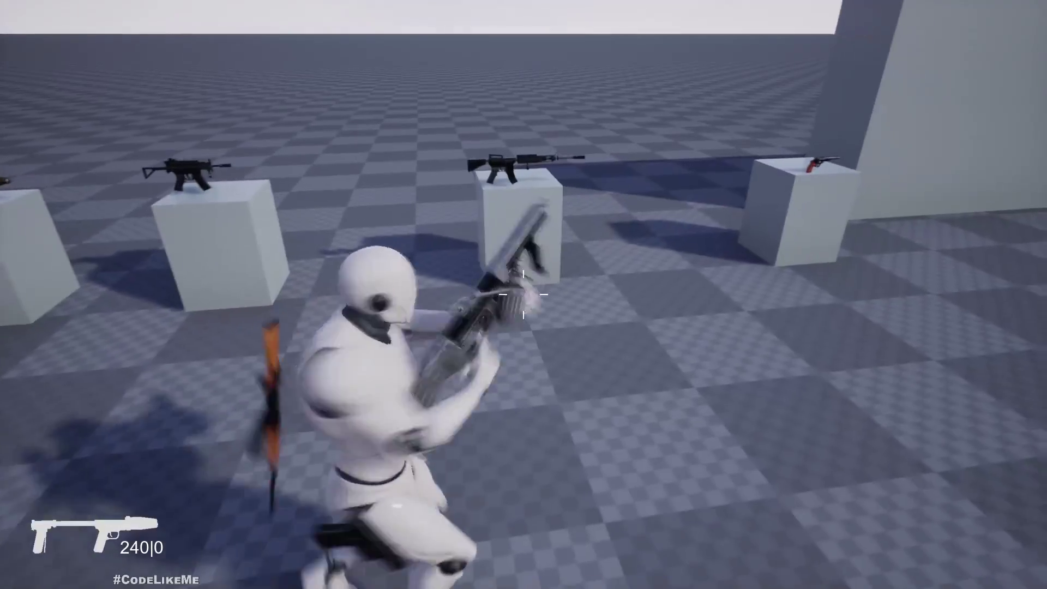
Step: Reload the flamethrower, fire it at the M16 pedestal, and stop the full-screen play session
{"action": "right_click", "coordinate": [524, 295]}
{"action": "key", "text": "r"}
{"action": "left_click", "coordinate": [524, 294]}
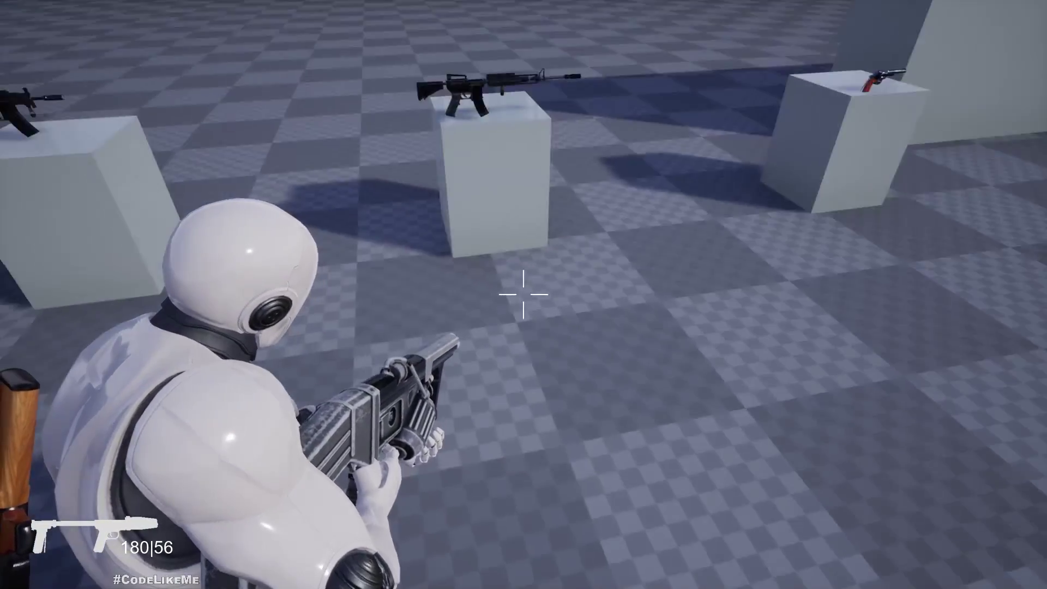
{"action": "left_click_drag", "start_coordinate": [524, 295], "coordinate": [524, 295]}
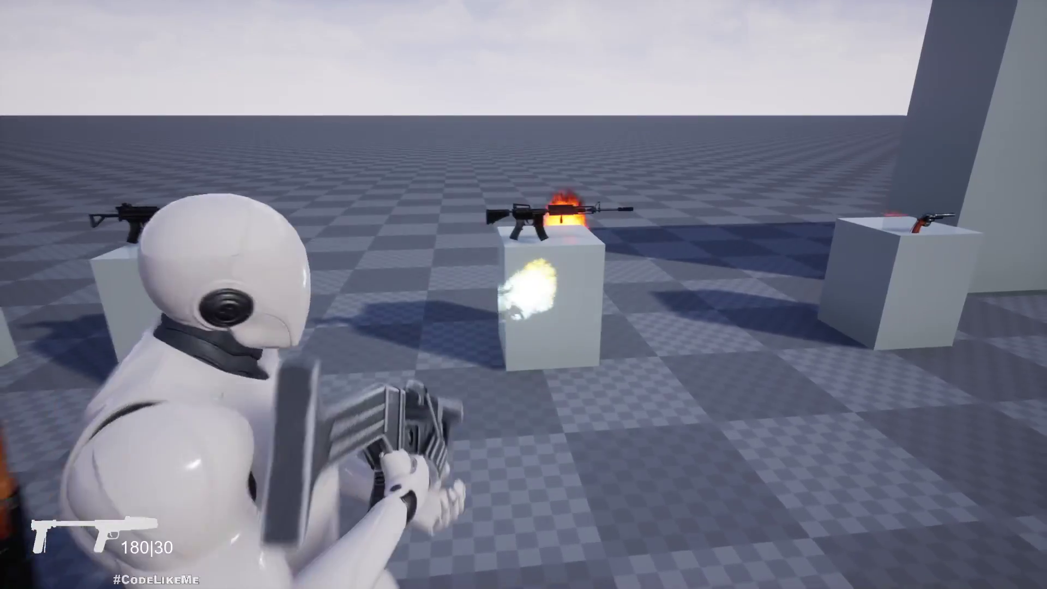
{"action": "key", "text": "Escape"}
{"action": "key", "text": "F11"}
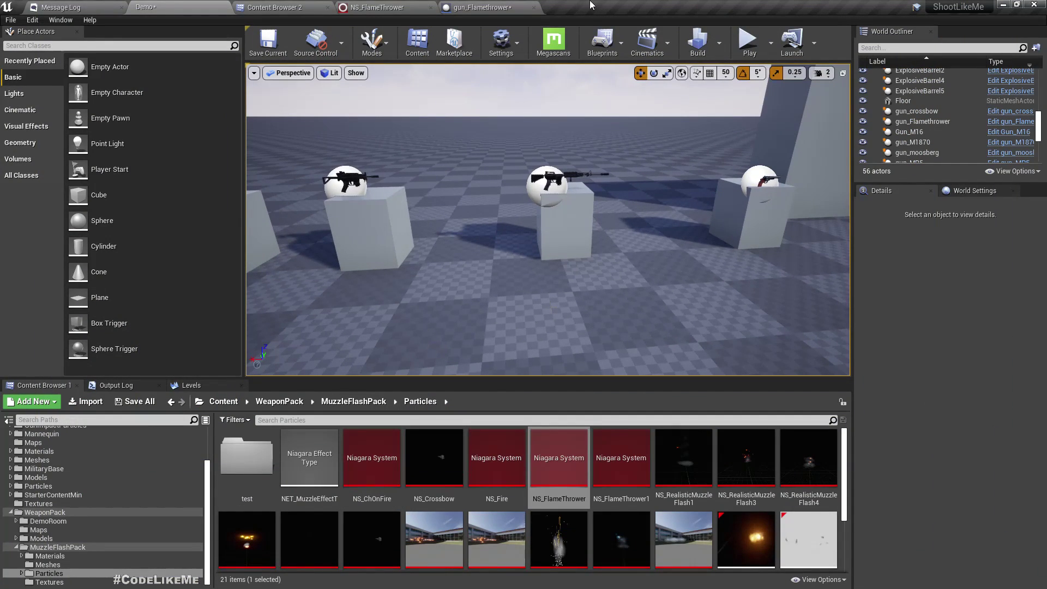
Step: Open the NS_FlameThrower system used by gun_Flamethrower's NS_flash component and disable its Fountain001 emitter
{"action": "left_click", "coordinate": [482, 7]}
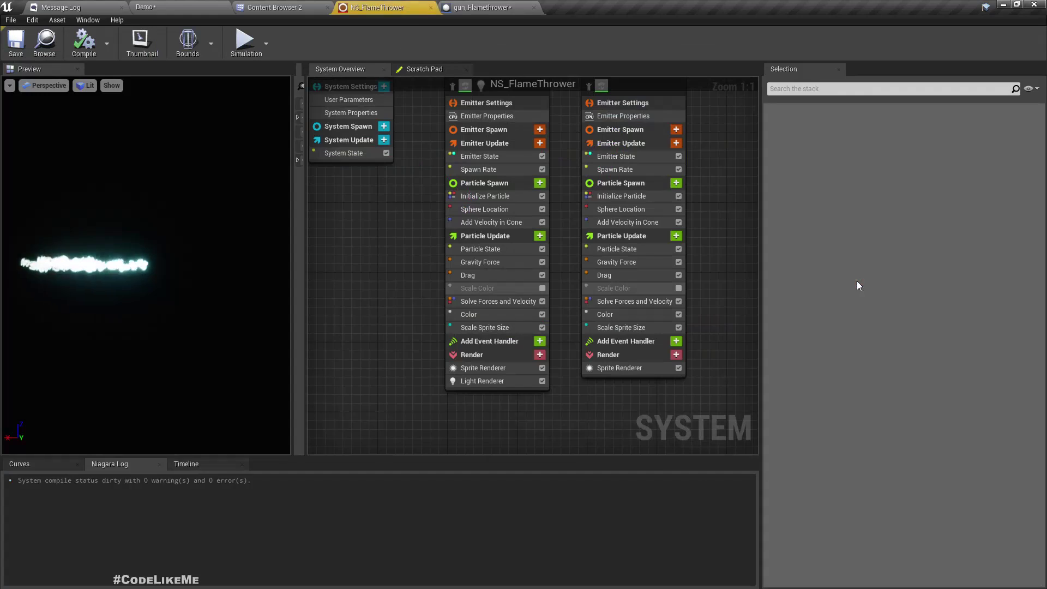
{"action": "left_click", "coordinate": [458, 7]}
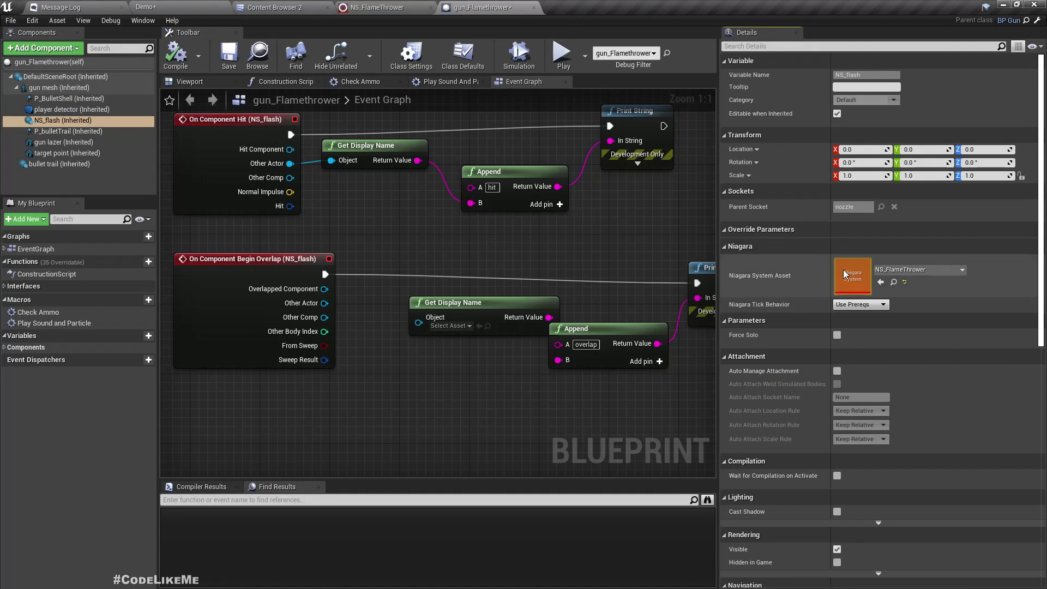
{"action": "left_click", "coordinate": [189, 81]}
{"action": "double_click", "coordinate": [861, 272]}
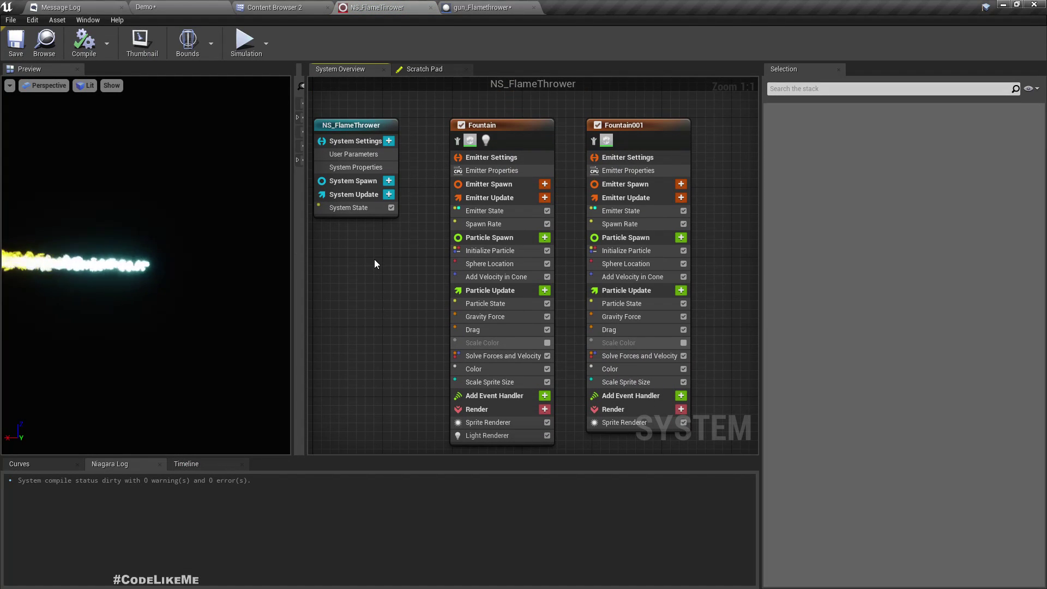
{"action": "left_click", "coordinate": [598, 124]}
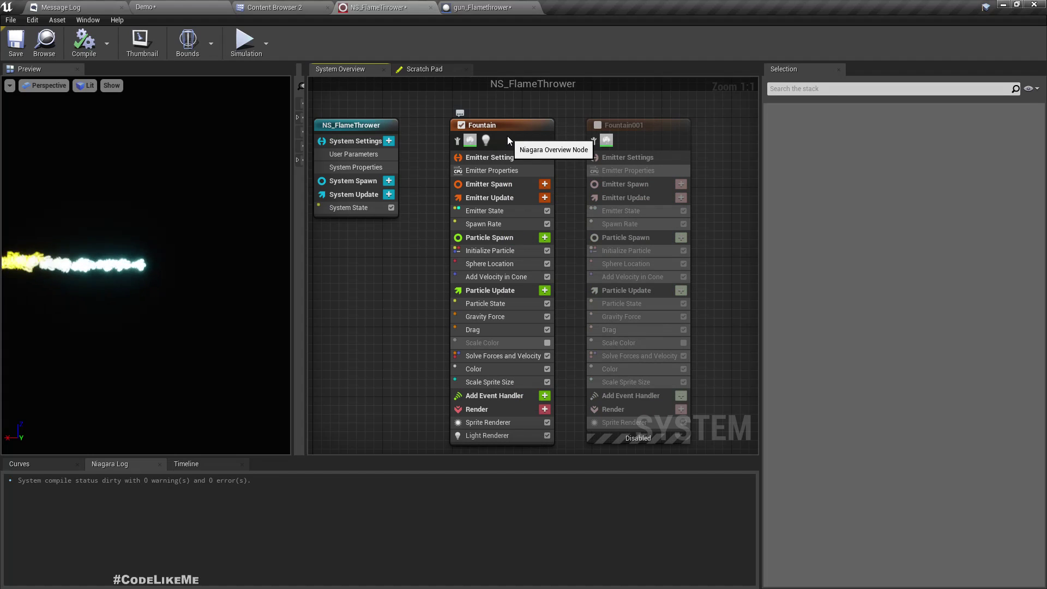
Step: Set the Fountain emitter's Sim Target to GPUCompute Sim and enable Fixed Bounds
{"action": "left_click", "coordinate": [501, 176]}
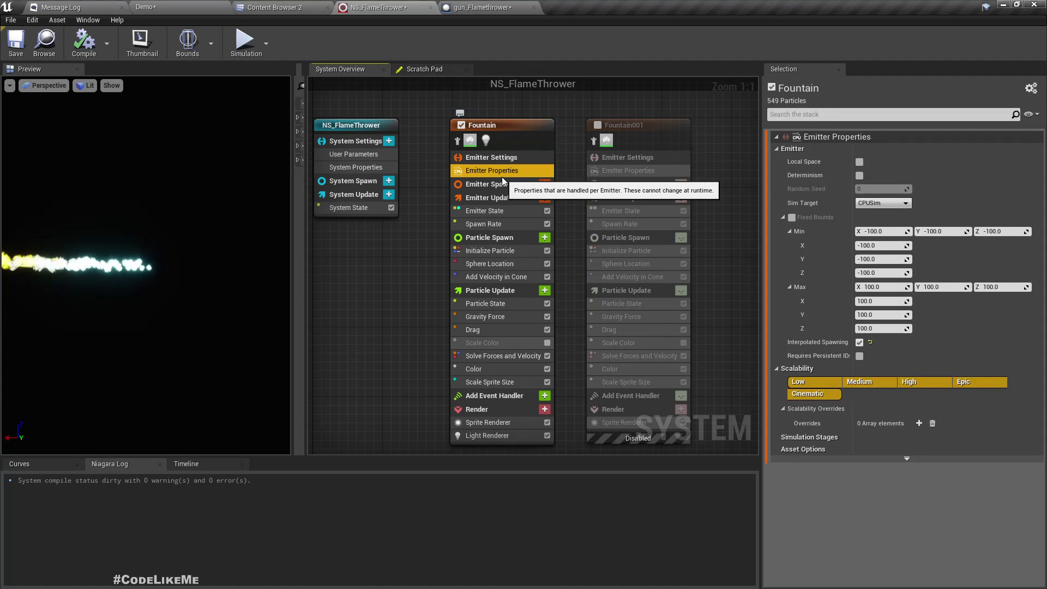
{"action": "right_click_drag", "start_coordinate": [356, 367], "coordinate": [393, 294]}
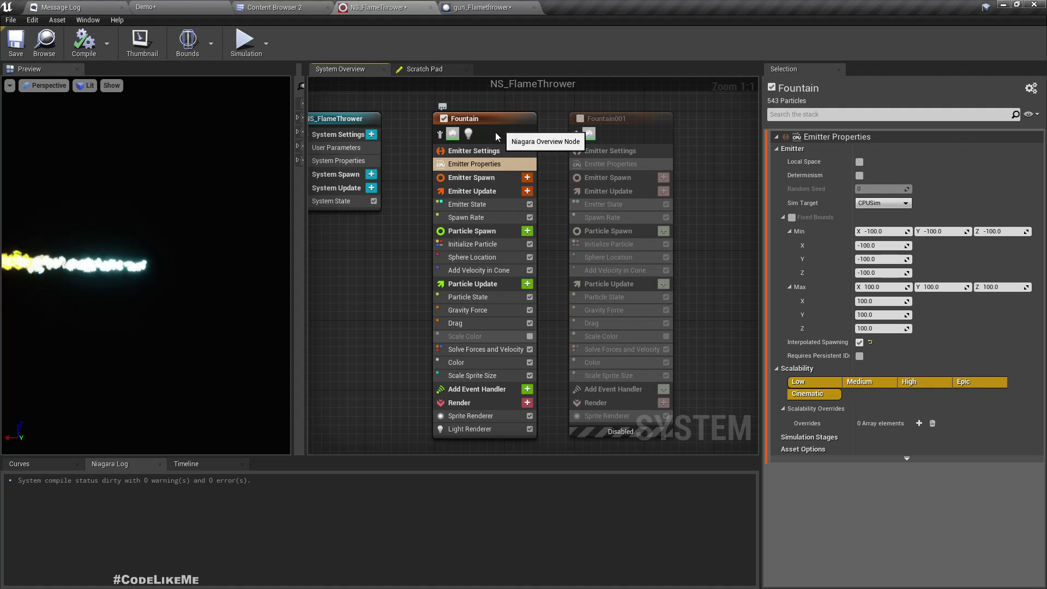
{"action": "right_click_drag", "start_coordinate": [365, 340], "coordinate": [372, 323]}
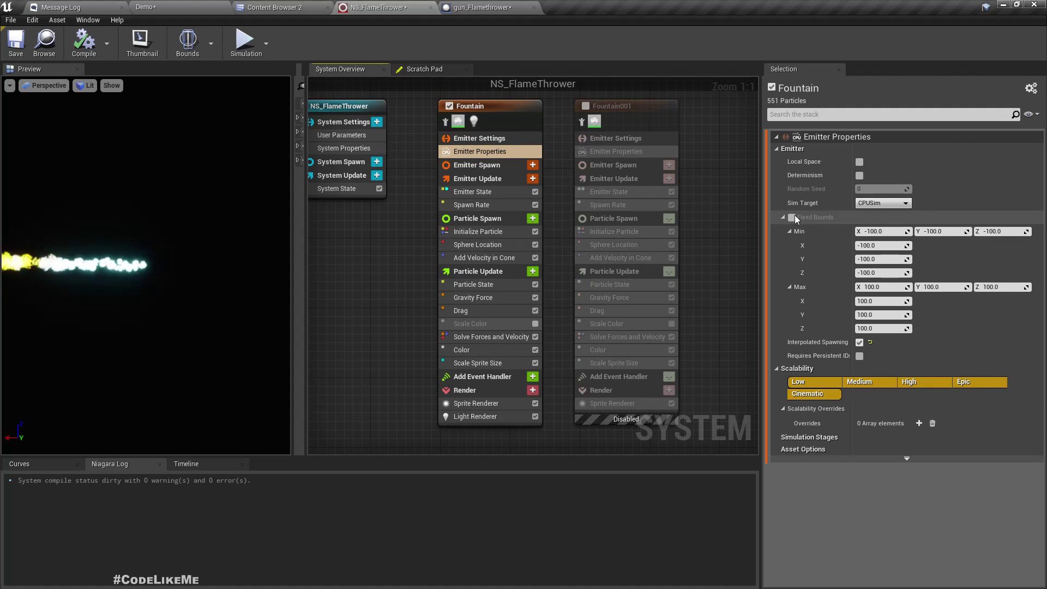
{"action": "left_click", "coordinate": [491, 152]}
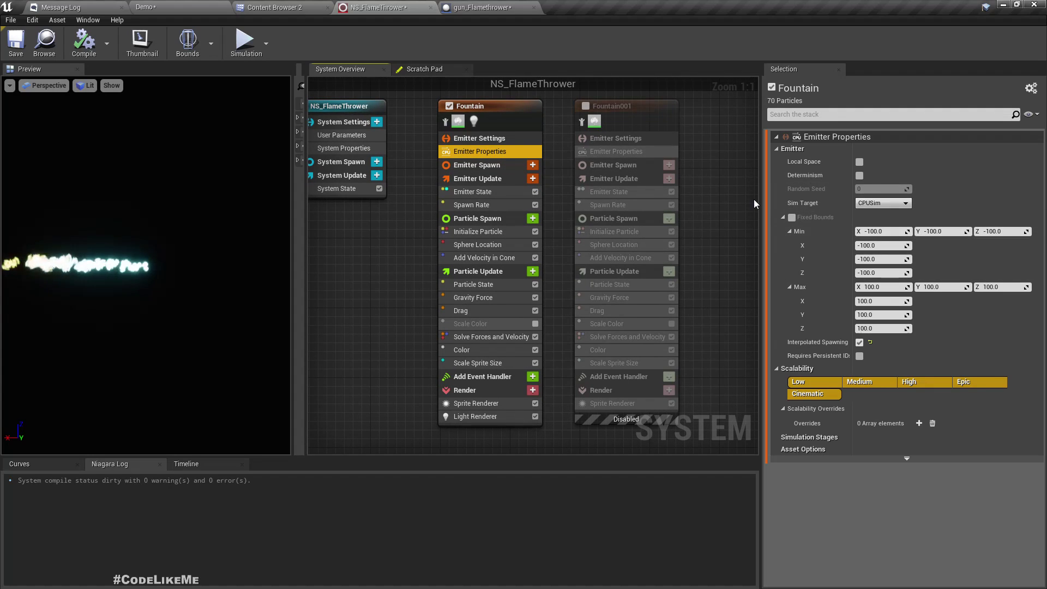
{"action": "left_click", "coordinate": [885, 204]}
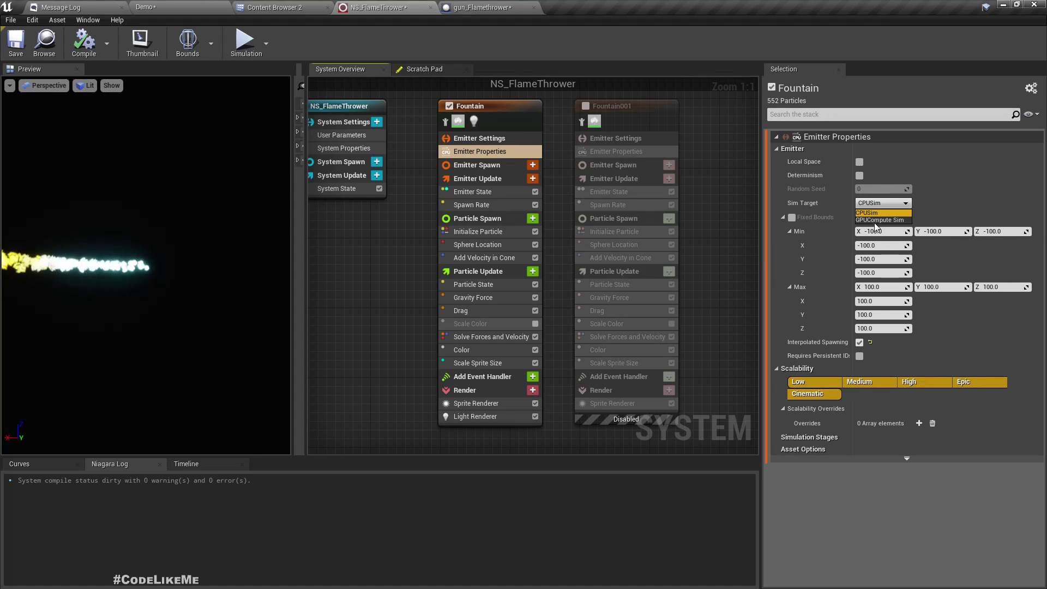
{"action": "left_click", "coordinate": [874, 220]}
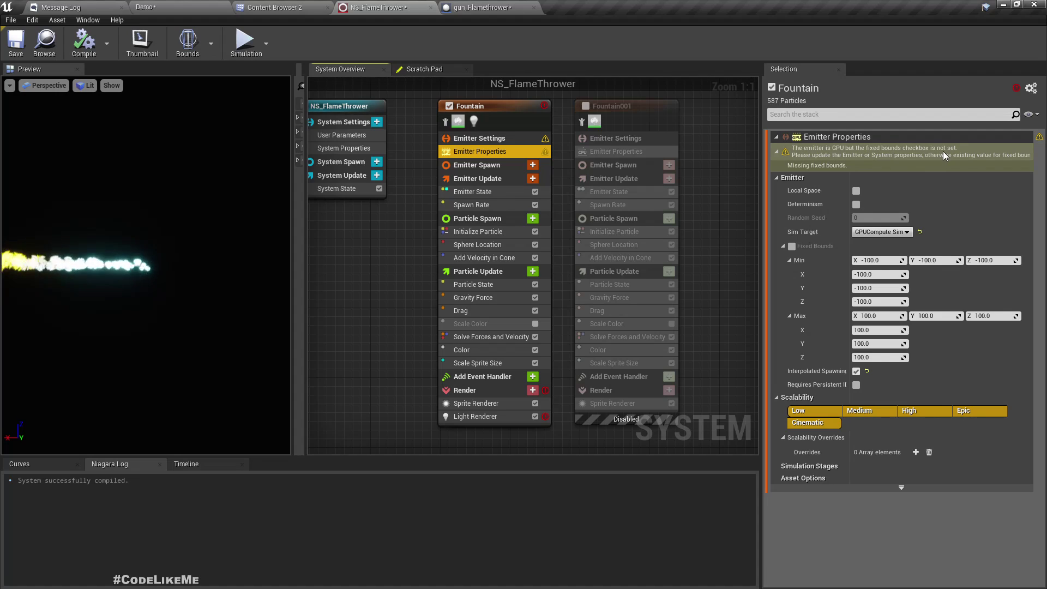
{"action": "left_click", "coordinate": [791, 248]}
{"action": "left_click", "coordinate": [792, 247]}
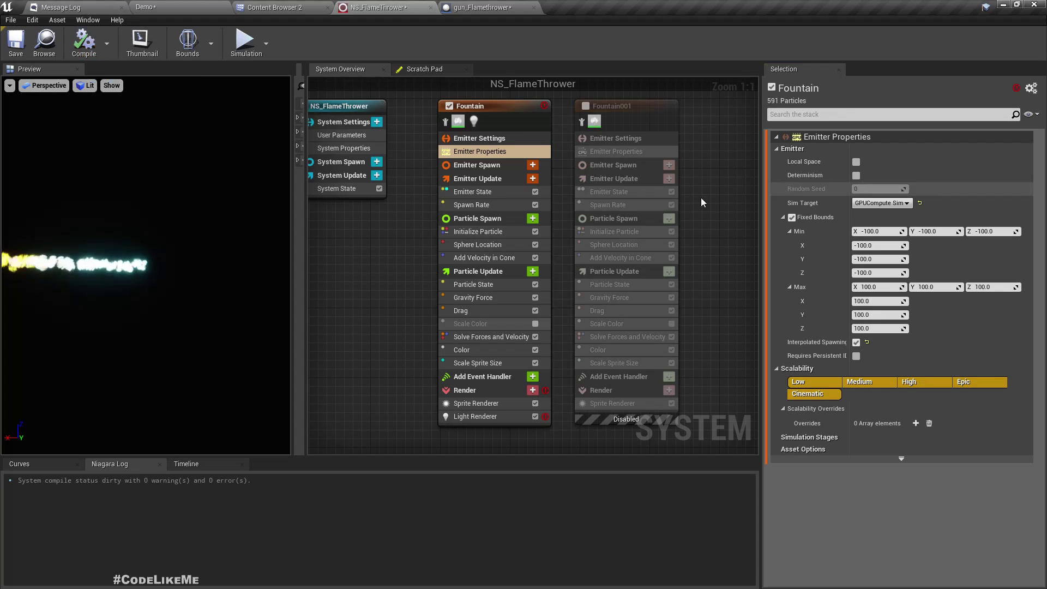
Step: Select gun_Flamethrower in the Demo level and inspect how its flame passes the neighbouring pedestals
{"action": "left_click", "coordinate": [147, 6]}
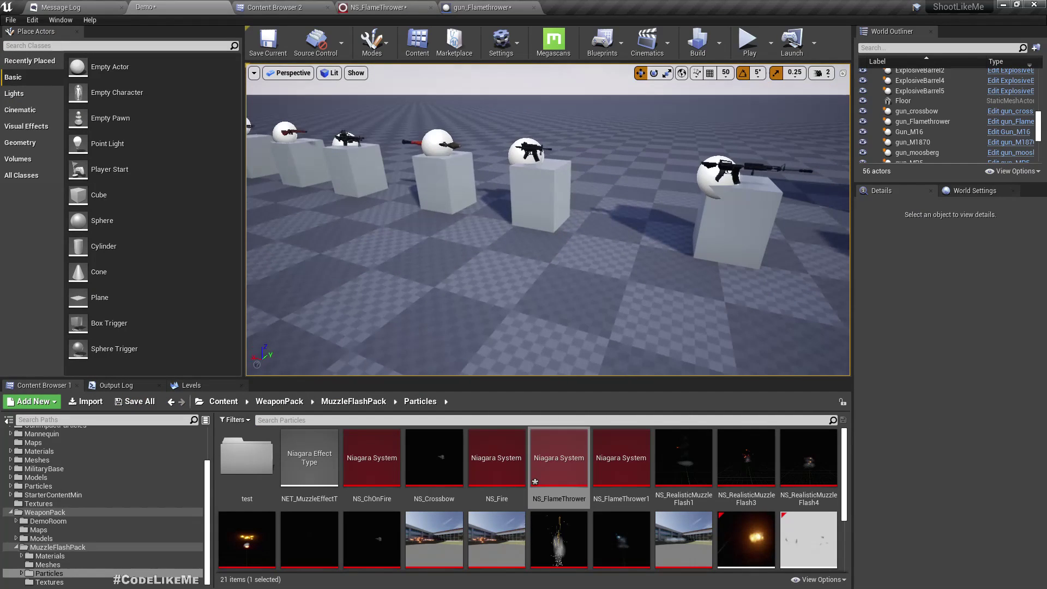
{"action": "right_click_drag", "start_coordinate": [548, 219], "coordinate": [569, 190]}
{"action": "left_click", "coordinate": [478, 234]}
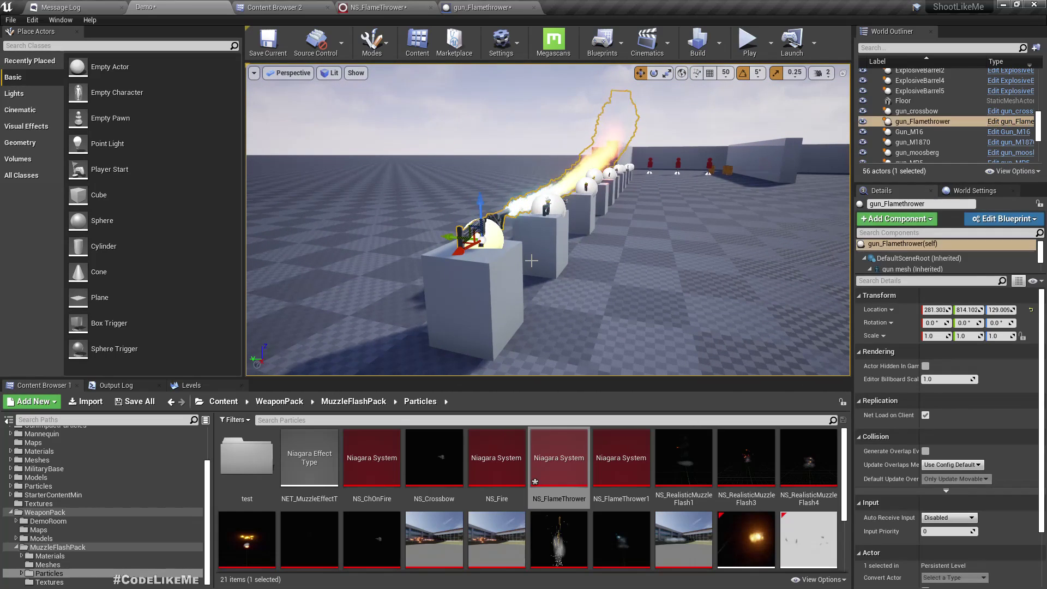
{"action": "left_click", "coordinate": [445, 239]}
{"action": "right_click_drag", "start_coordinate": [444, 238], "coordinate": [445, 239]}
Step: Add a Collision module to the Fountain emitter's Particle Update in NS_FlameThrower and apply the suggested fix for its unmet dependency
{"action": "left_click", "coordinate": [379, 8]}
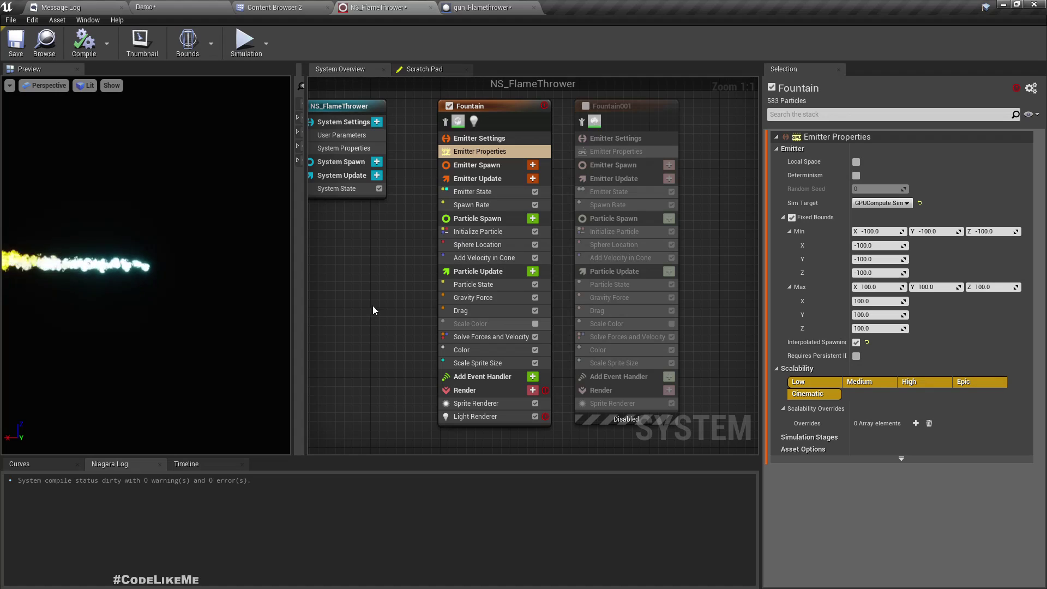
{"action": "left_click", "coordinate": [533, 271]}
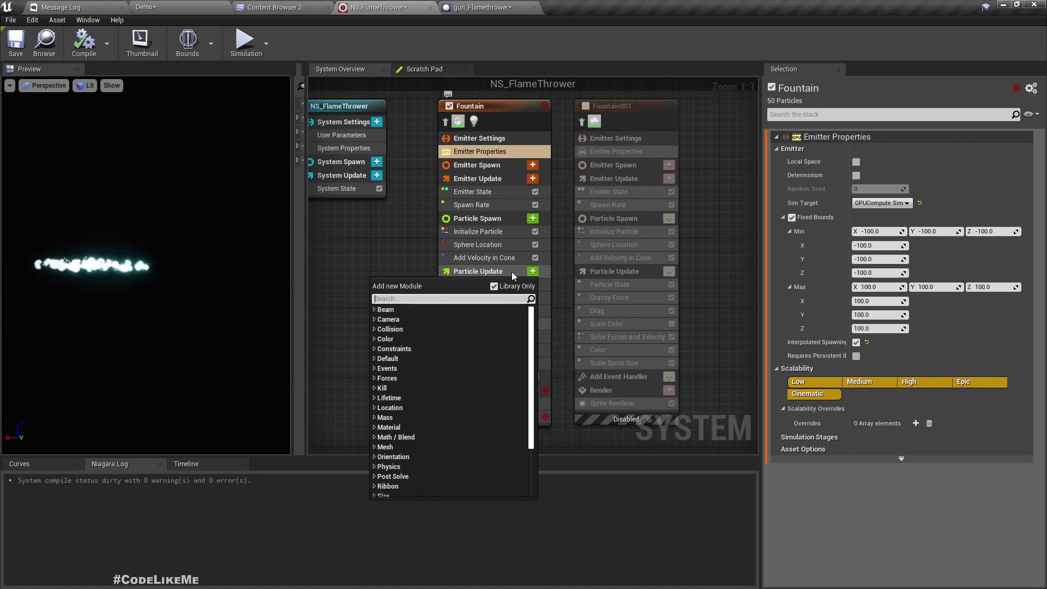
{"action": "left_click", "coordinate": [375, 329]}
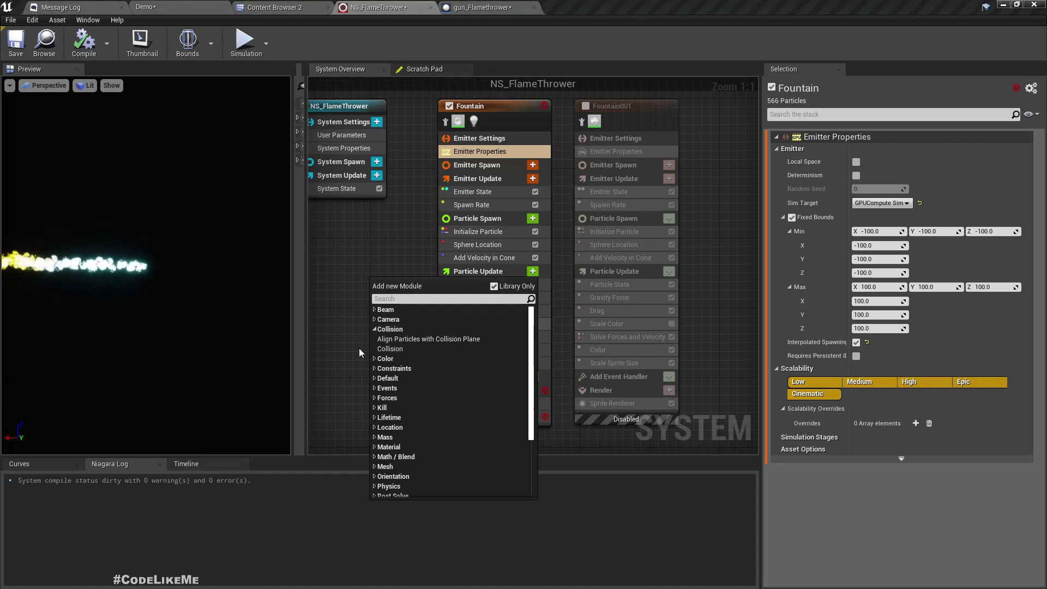
{"action": "left_click", "coordinate": [389, 349]}
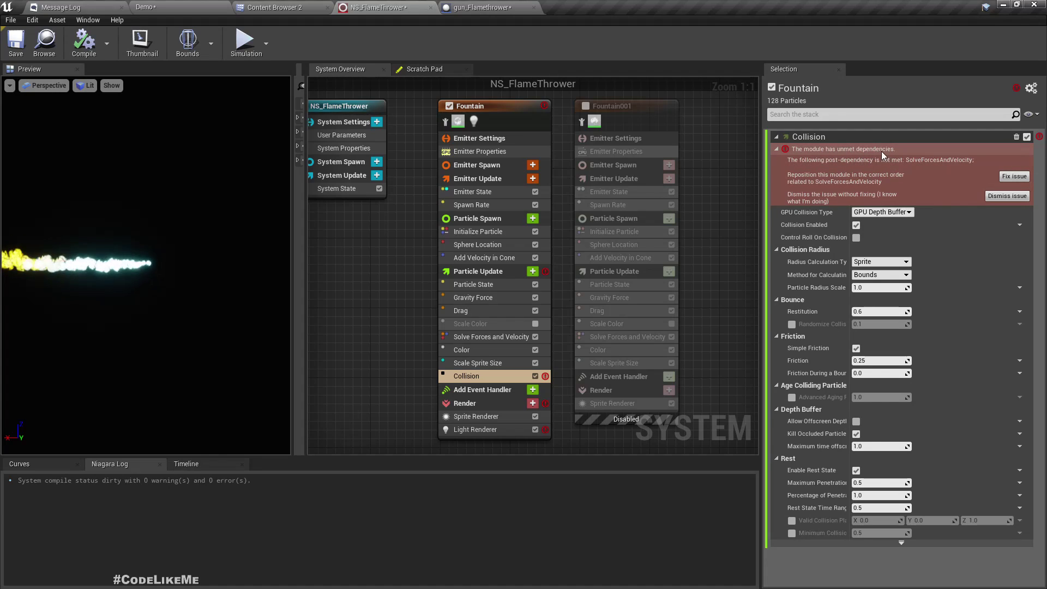
{"action": "left_click", "coordinate": [1014, 176]}
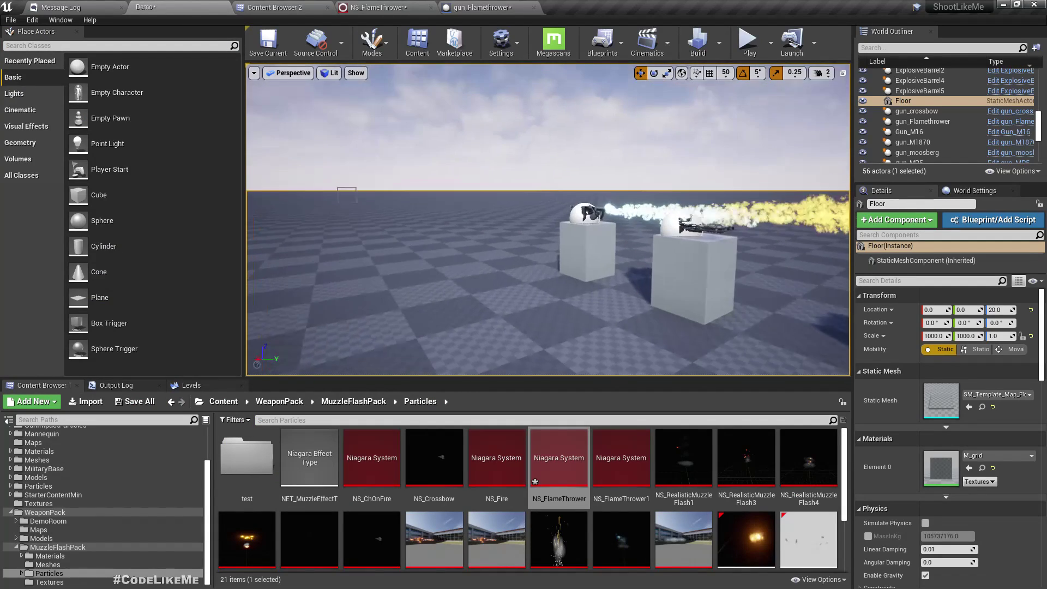
Step: Examine the flame around the pedestals in the Demo level and nudge gun_Flamethrower to X 286.739
{"action": "mouse_move", "coordinate": [547, 220]}
{"action": "right_mouse_down"}
{"action": "mouse_move", "coordinate": [602, 210]}
{"action": "mouse_move", "coordinate": [668, 234]}
{"action": "mouse_move", "coordinate": [687, 191]}
{"action": "mouse_move", "coordinate": [675, 208]}
{"action": "mouse_move", "coordinate": [729, 202]}
{"action": "mouse_move", "coordinate": [578, 216]}
{"action": "mouse_move", "coordinate": [433, 269]}
{"action": "right_mouse_up"}
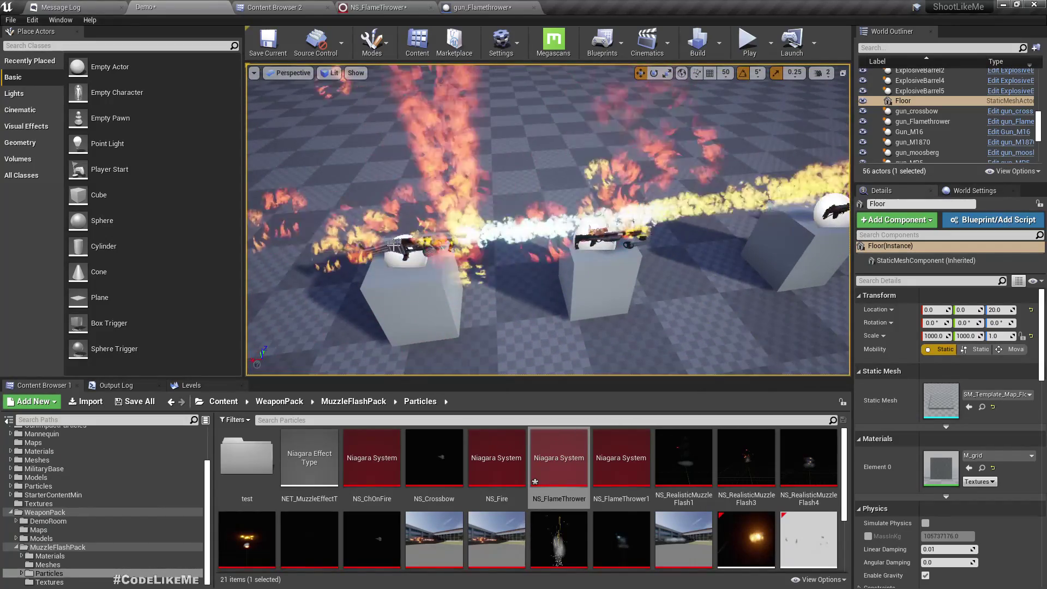
{"action": "right_click", "coordinate": [402, 195]}
{"action": "left_click_drag", "start_coordinate": [369, 260], "coordinate": [365, 262]}
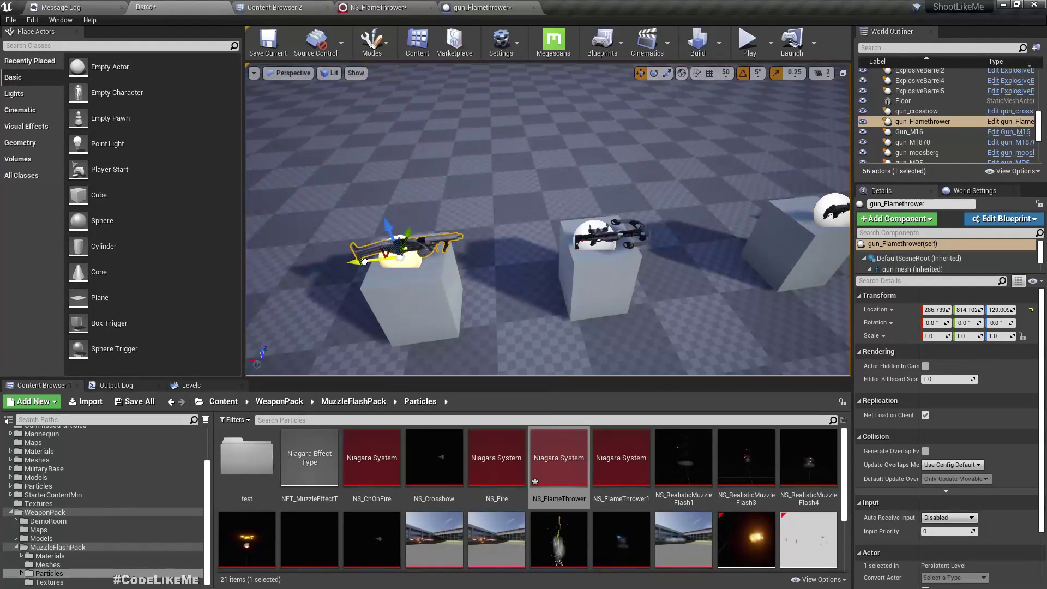
Step: Play the Demo level, pick up the flamethrower from its pedestal, and fire it to test the particle collision
{"action": "right_click_drag", "start_coordinate": [547, 219], "coordinate": [576, 191]}
{"action": "left_click", "coordinate": [748, 42]}
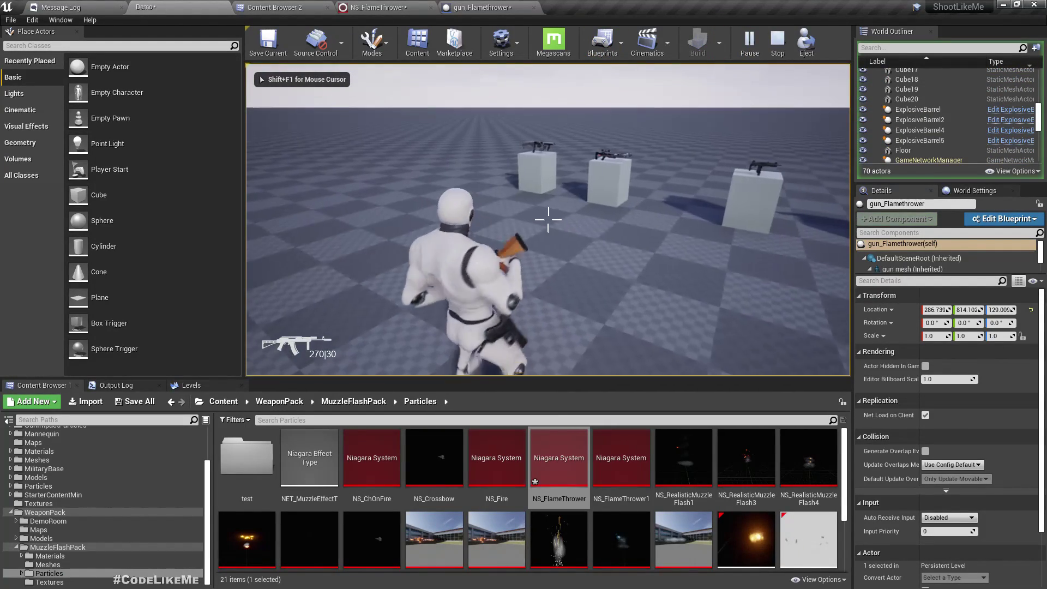
{"action": "key", "text": "w"}
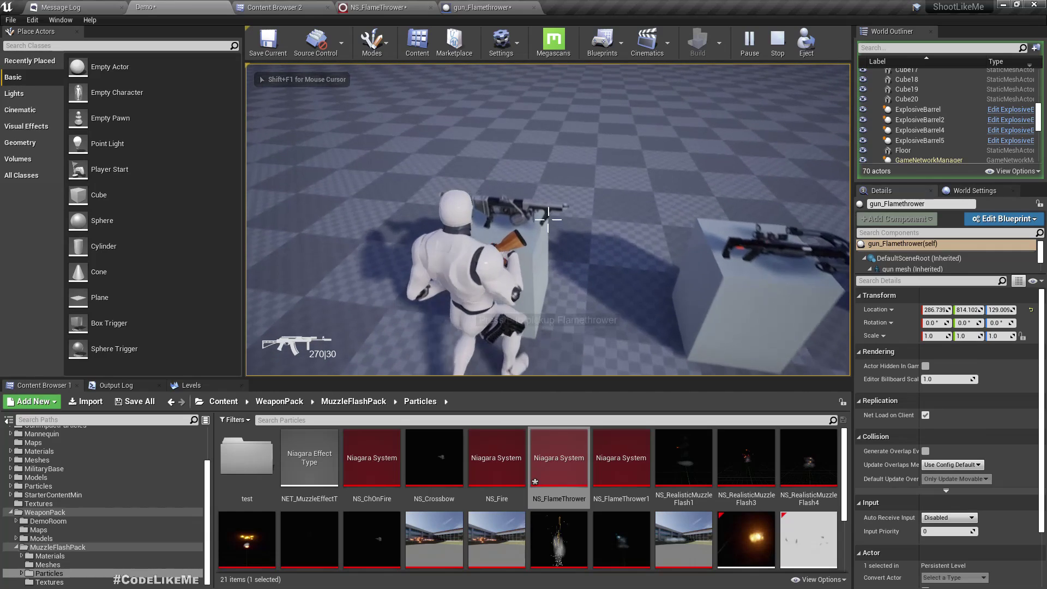
{"action": "key", "text": "e"}
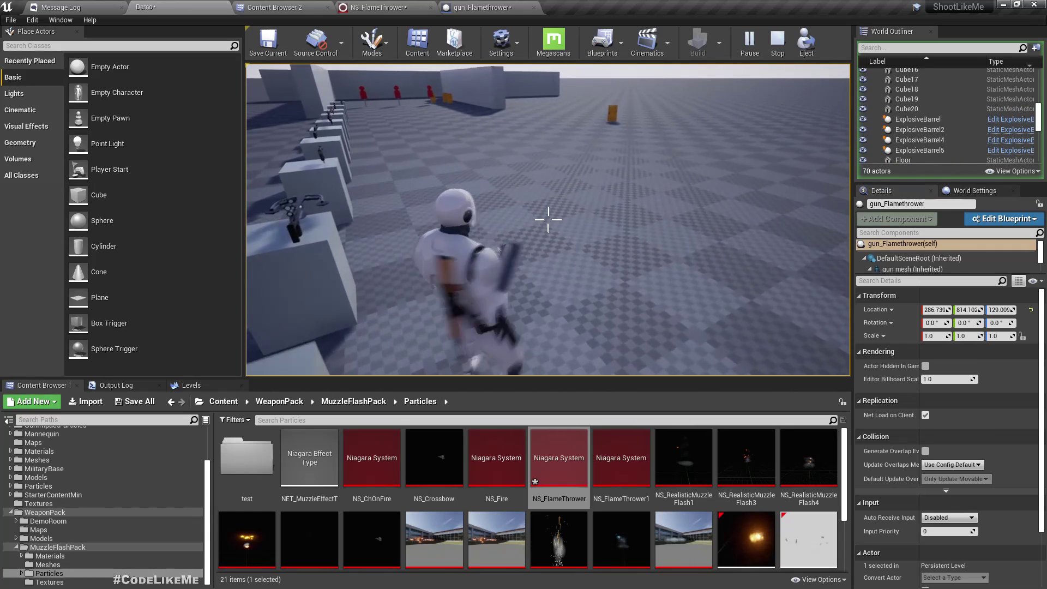
{"action": "left_click", "coordinate": [549, 220]}
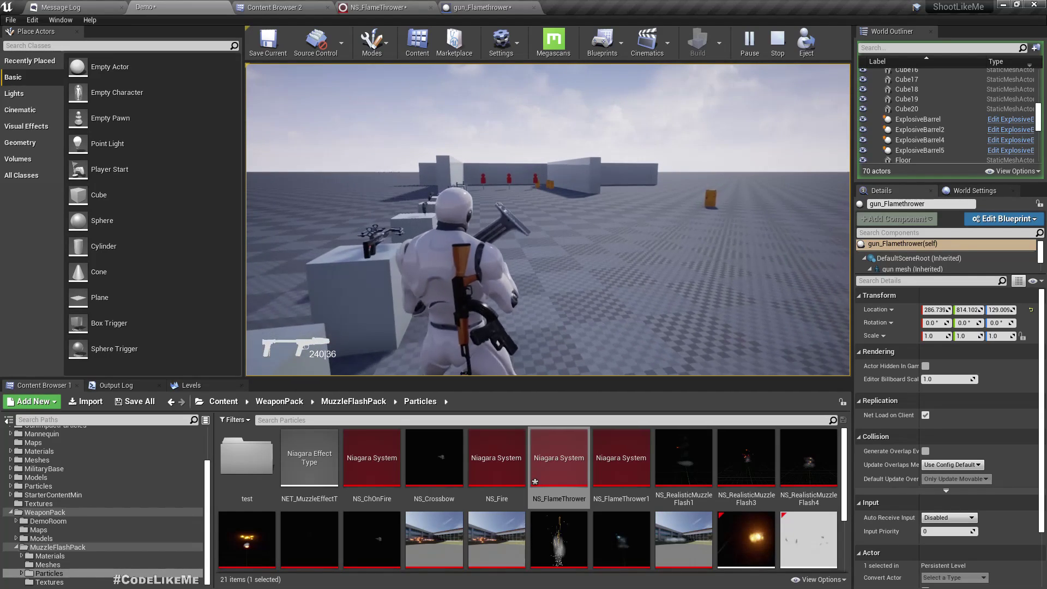
Step: Stop the play session and move the NS_flash component in the gun_Flamethrower blueprint forward to X 9.775366, ahead of the nozzle
{"action": "key", "text": "Escape"}
{"action": "key", "text": "Escape"}
{"action": "left_click", "coordinate": [482, 7]}
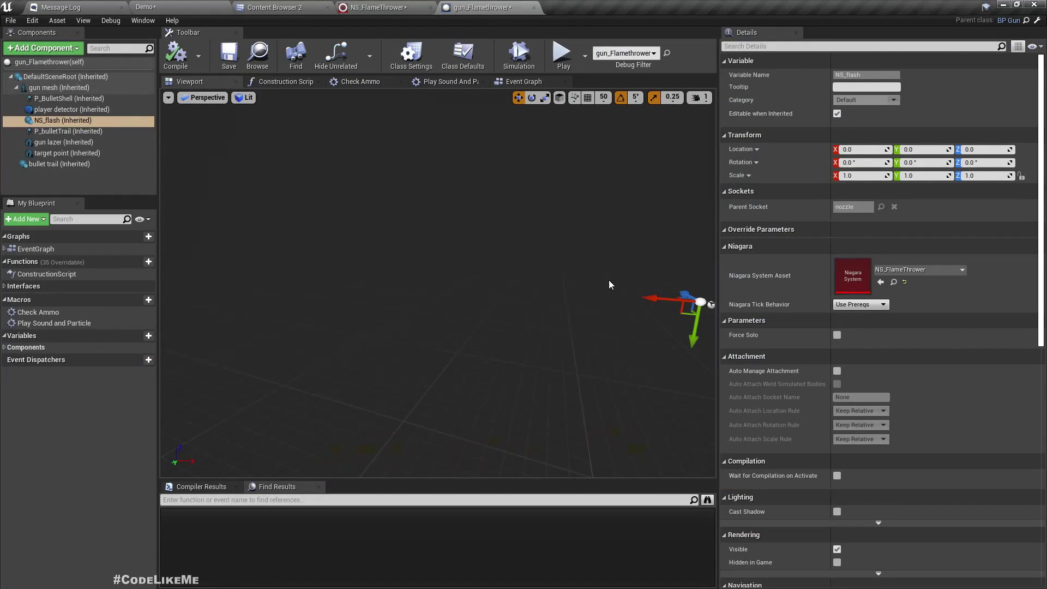
{"action": "right_click_drag", "start_coordinate": [440, 301], "coordinate": [414, 348]}
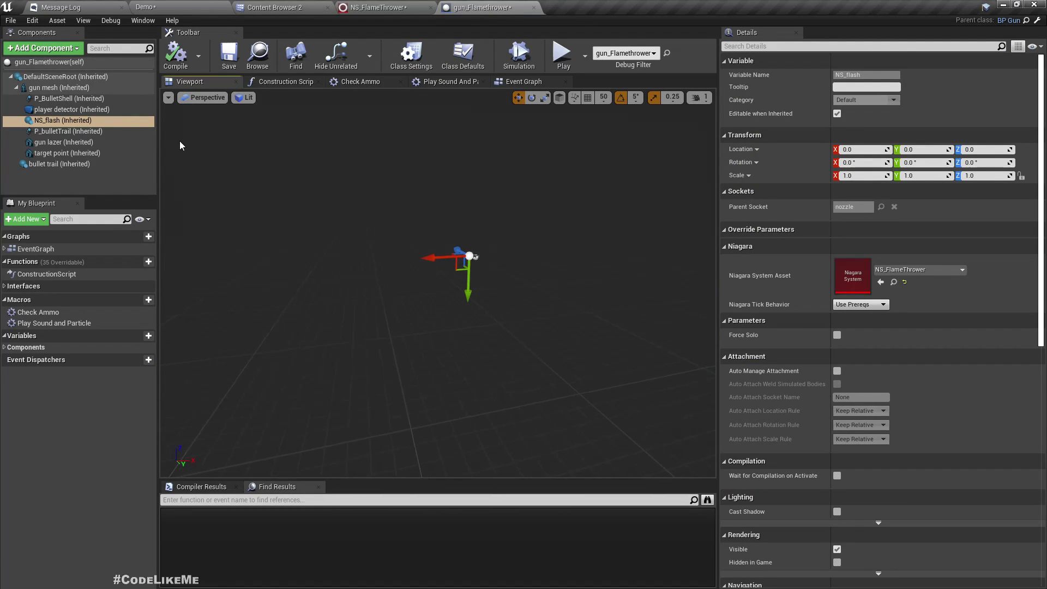
{"action": "left_click", "coordinate": [71, 109]}
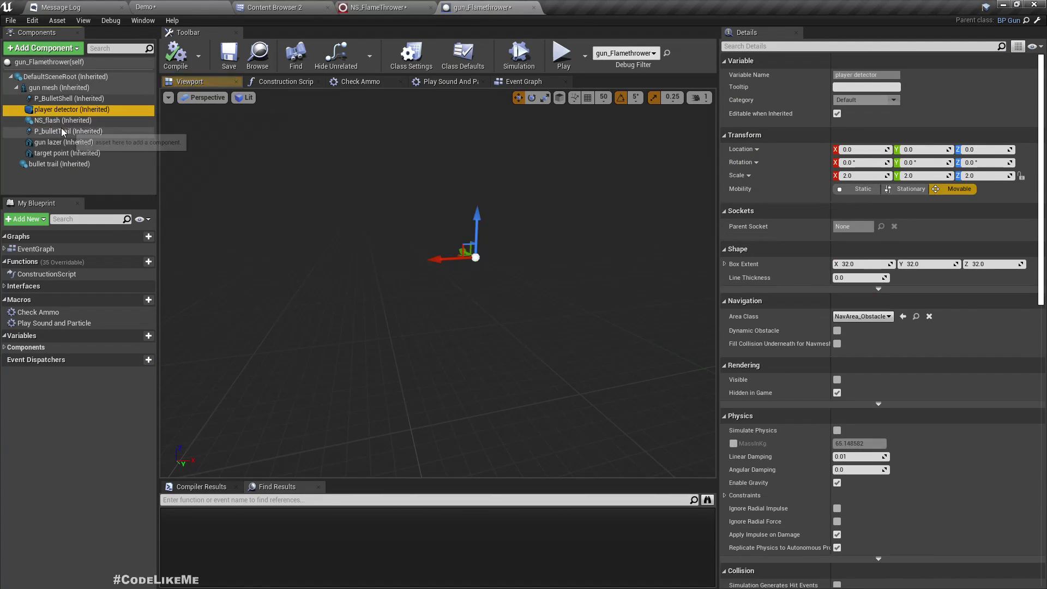
{"action": "left_click", "coordinate": [90, 124]}
{"action": "right_click_drag", "start_coordinate": [485, 332], "coordinate": [322, 294]}
{"action": "key", "text": "f"}
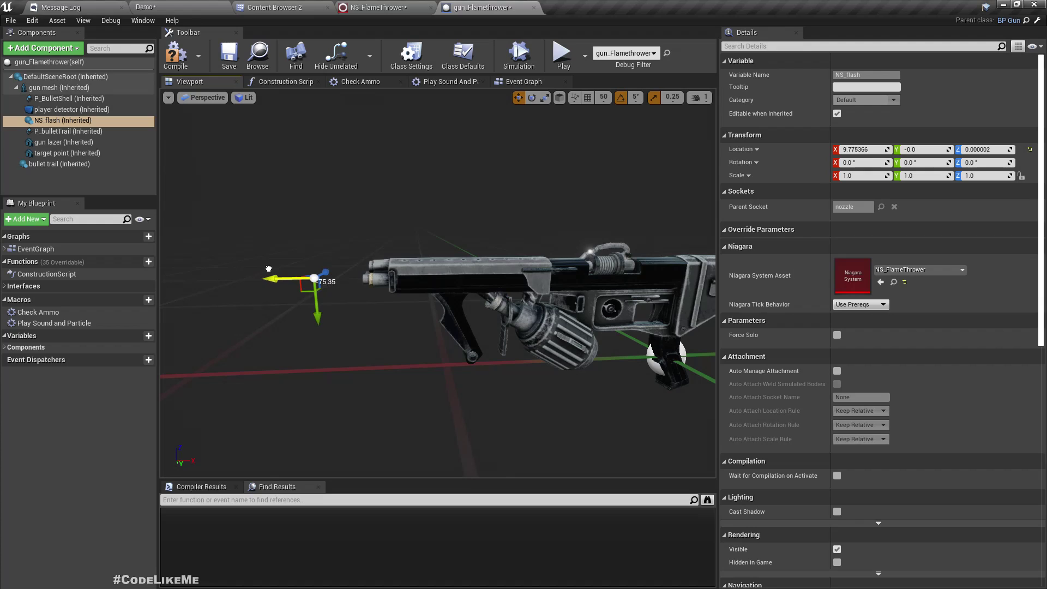
Step: Compile NS_FlameThrower and nudge gun_Flamethrower in the Demo level to Y 814.339
{"action": "left_click", "coordinate": [182, 6]}
{"action": "right_click_drag", "start_coordinate": [504, 195], "coordinate": [453, 197]}
{"action": "left_click", "coordinate": [519, 207]}
{"action": "left_click", "coordinate": [379, 7]}
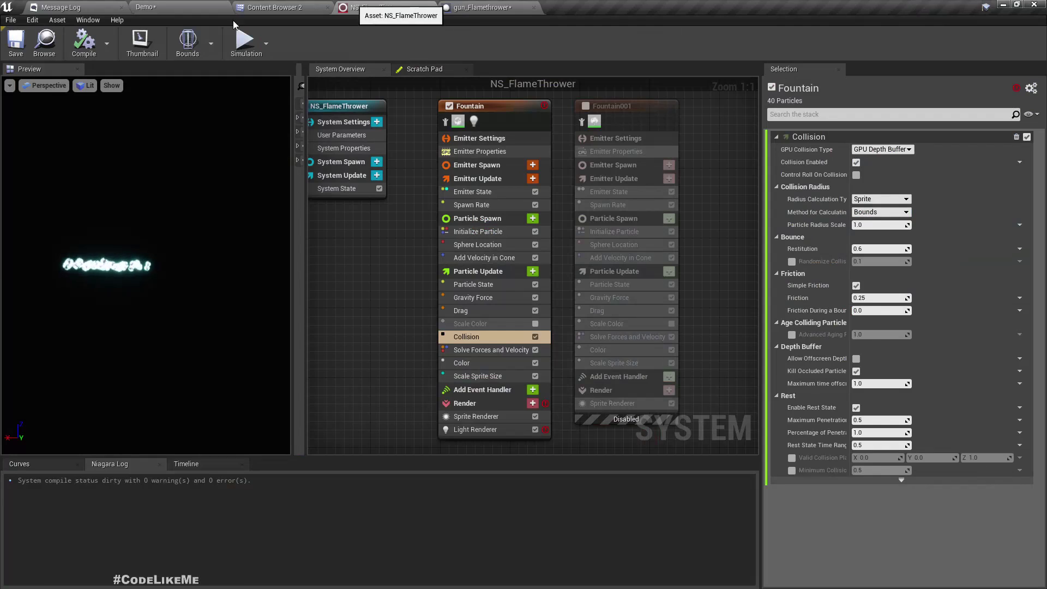
{"action": "left_click", "coordinate": [84, 44]}
{"action": "left_click", "coordinate": [191, 6]}
{"action": "right_click_drag", "start_coordinate": [533, 212], "coordinate": [619, 229]}
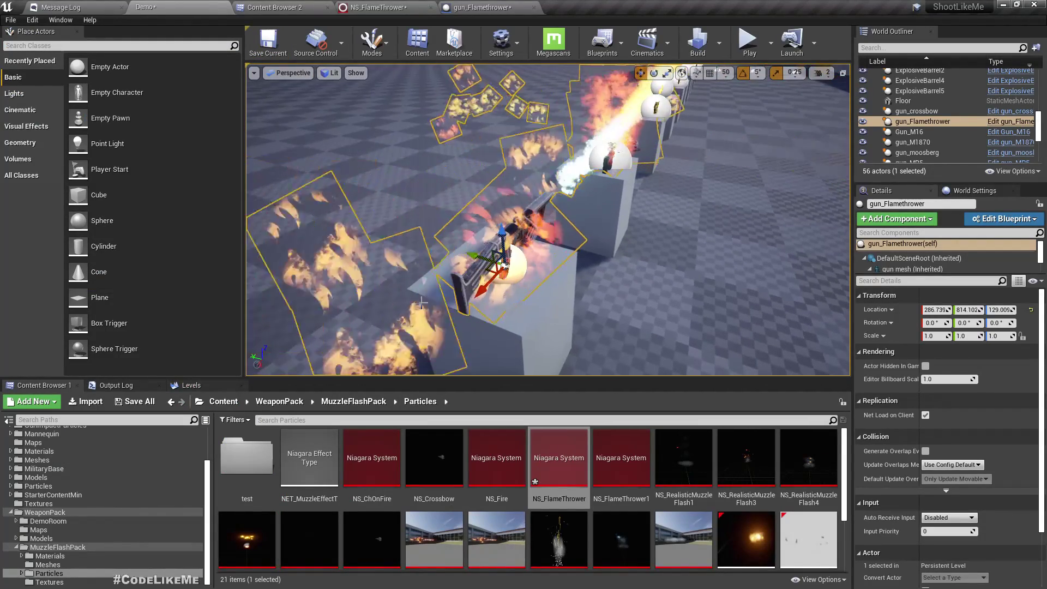
{"action": "mouse_move", "coordinate": [476, 276]}
{"action": "left_mouse_down"}
{"action": "mouse_move", "coordinate": [655, 300]}
{"action": "mouse_move", "coordinate": [479, 266]}
{"action": "left_mouse_up"}
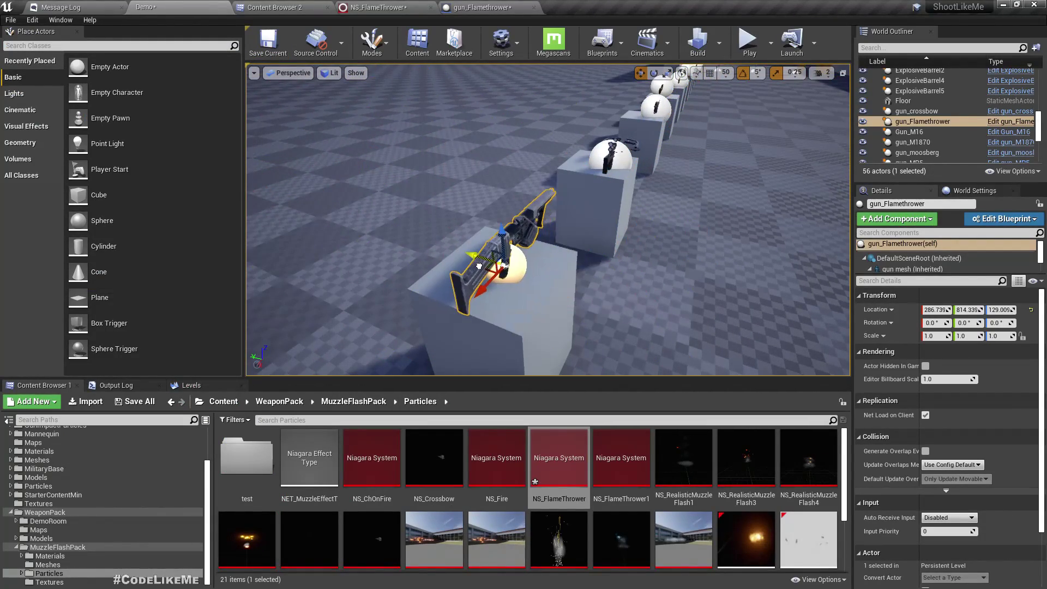
Step: Place an NS_FlameThrower actor on the floor beside the pedestals in the Demo level and rotate it about 95 degrees around Z
{"action": "left_click", "coordinate": [382, 8]}
{"action": "left_click", "coordinate": [58, 36]}
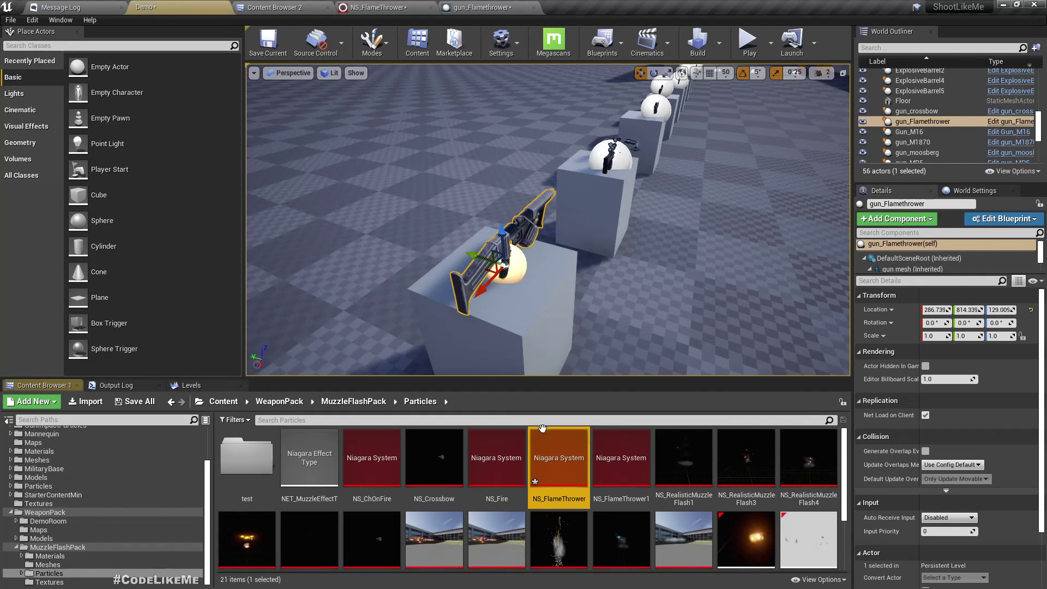
{"action": "left_click_drag", "start_coordinate": [542, 428], "coordinate": [731, 284]}
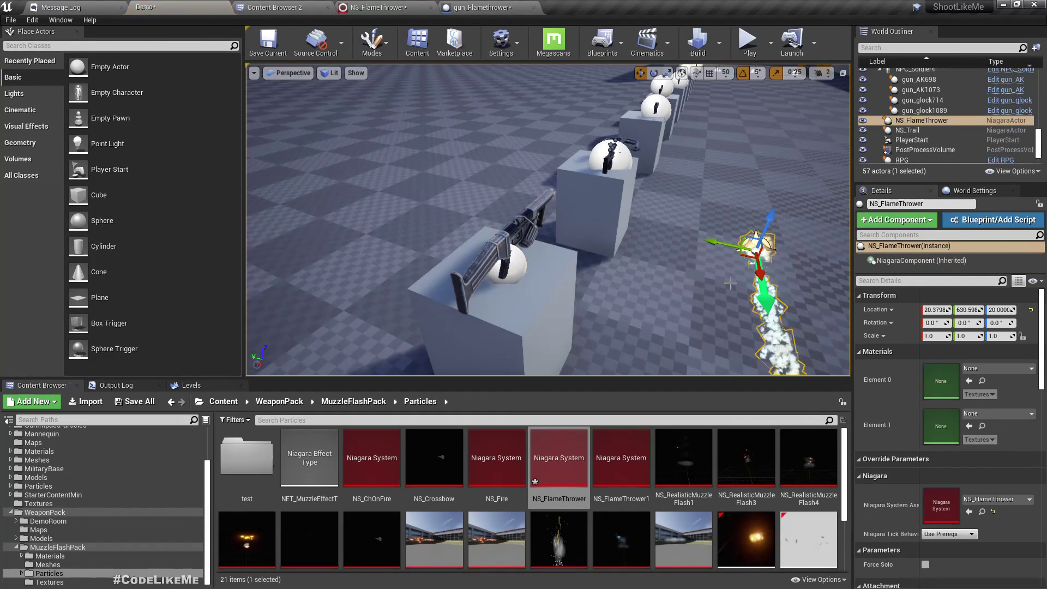
{"action": "right_click_drag", "start_coordinate": [730, 283], "coordinate": [780, 283]}
{"action": "key", "text": "e"}
{"action": "left_click_drag", "start_coordinate": [587, 226], "coordinate": [518, 199]}
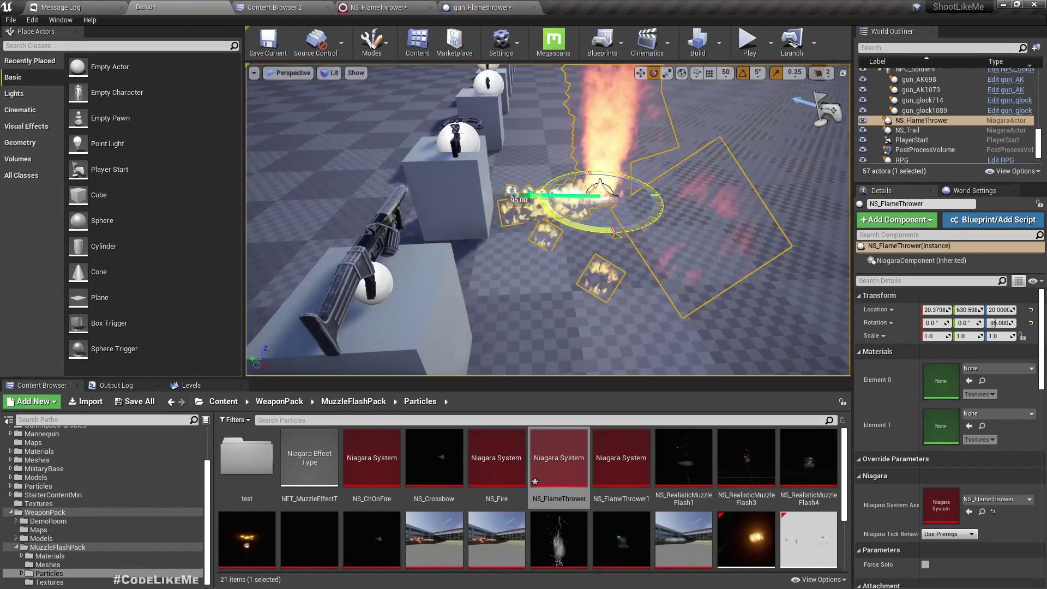
Step: Move the NS_FlameThrower actor to about X 112.864, Y 520.196, Z 67.385 so its flame points at a pedestal, and inspect the collision
{"action": "right_click_drag", "start_coordinate": [572, 256], "coordinate": [602, 219]}
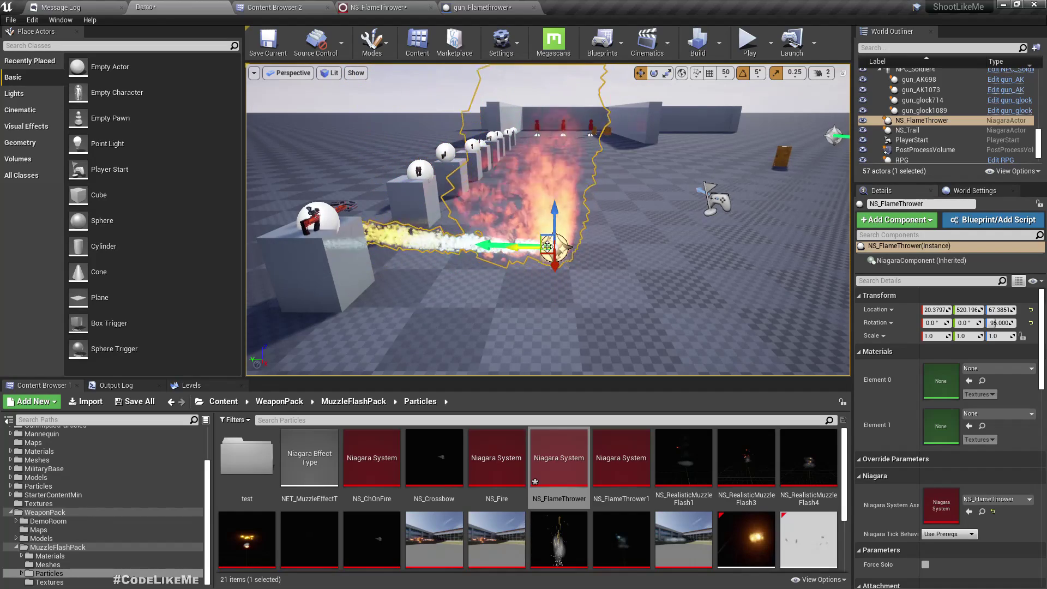
{"action": "right_click_drag", "start_coordinate": [603, 218], "coordinate": [584, 114]}
{"action": "key", "text": "q"}
{"action": "right_click_drag", "start_coordinate": [572, 256], "coordinate": [458, 245]}
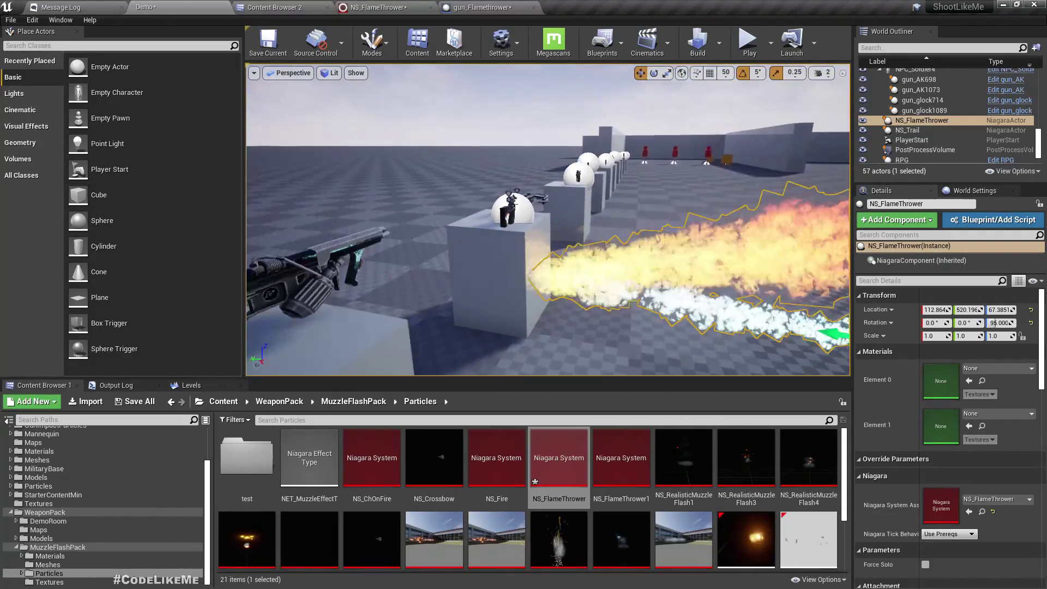
{"action": "right_click_drag", "start_coordinate": [548, 220], "coordinate": [731, 237]}
{"action": "key", "text": "a"}
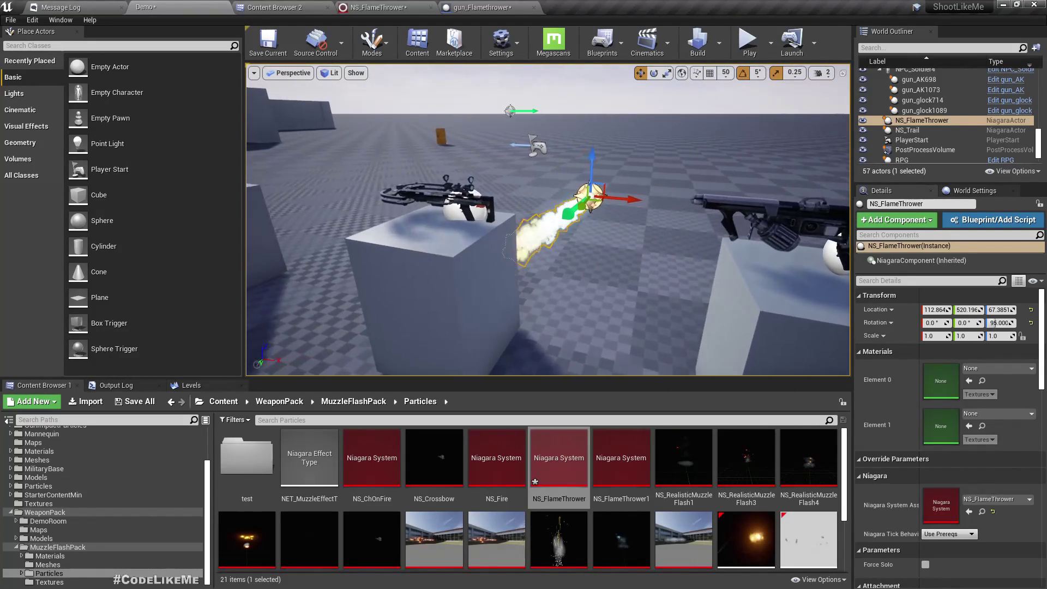
{"action": "right_click_drag", "start_coordinate": [479, 215], "coordinate": [448, 213]}
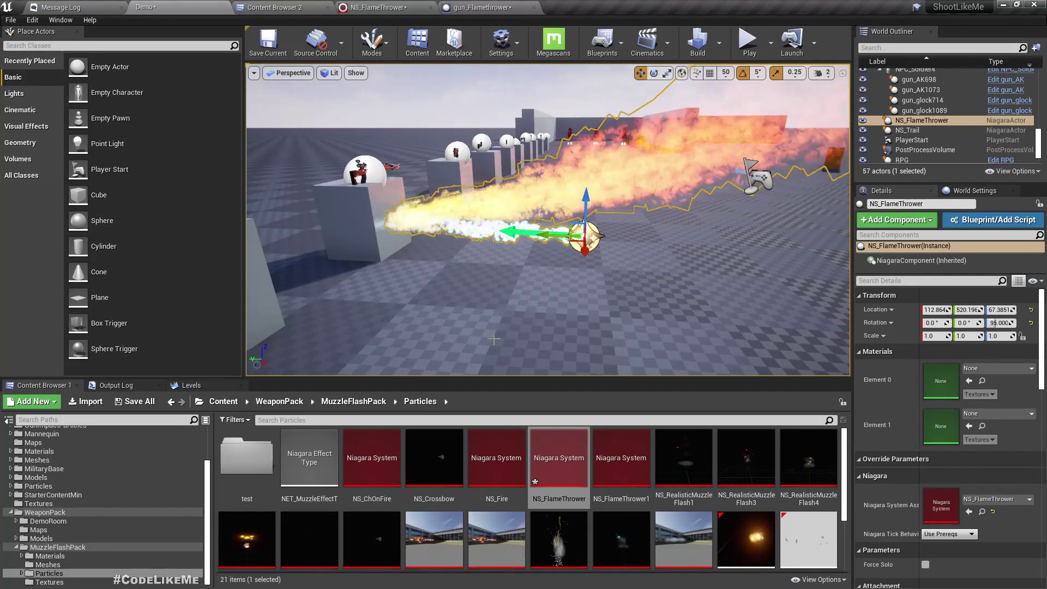
Step: Set the Restitution of the Fountain emitter's Collision module to 0.2 in NS_FlameThrower
{"action": "left_click", "coordinate": [390, 6]}
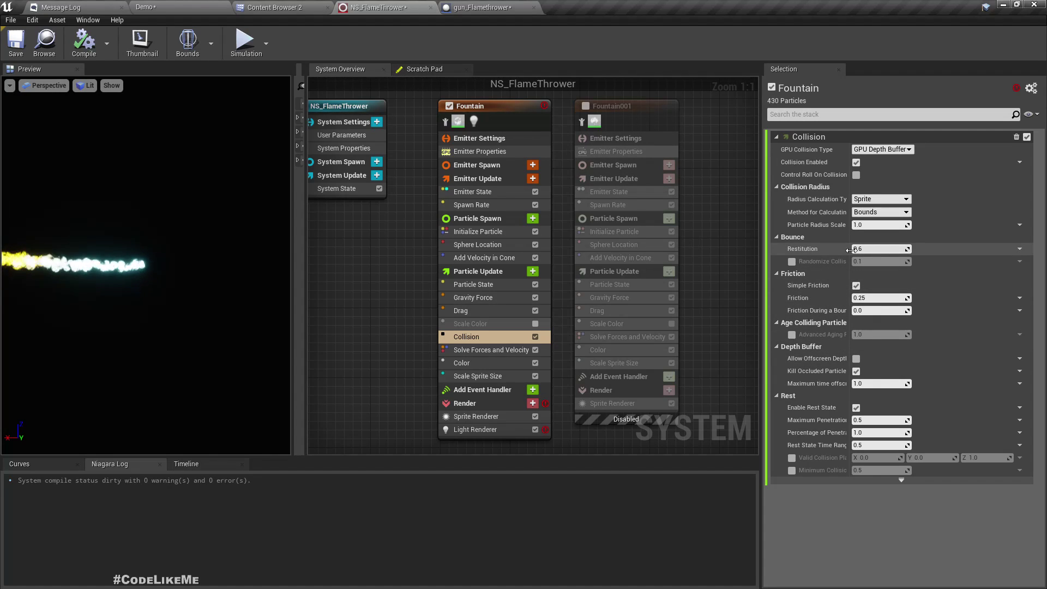
{"action": "mouse_move", "coordinate": [816, 252]}
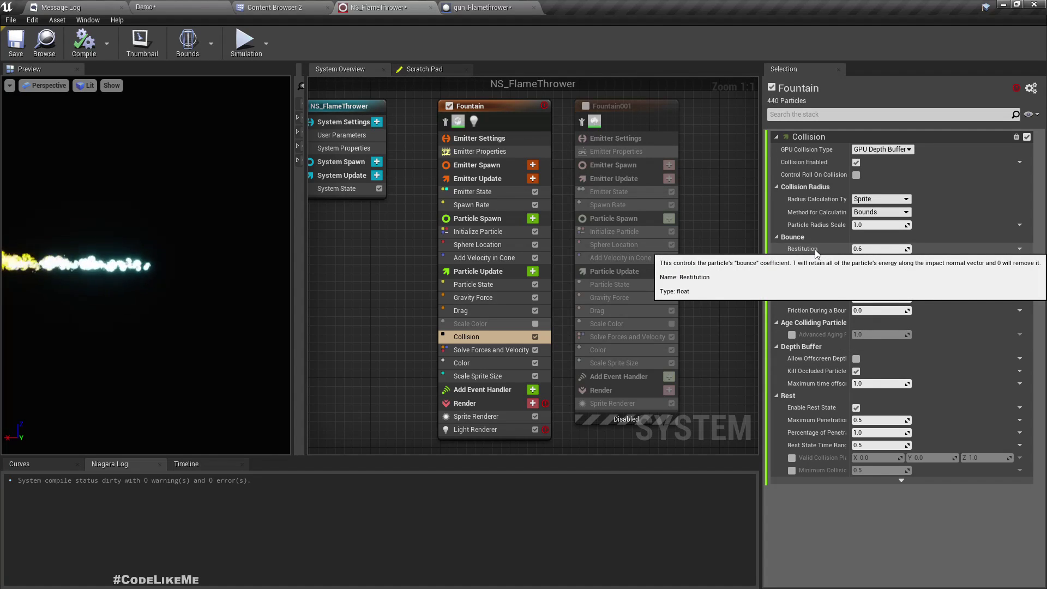
{"action": "left_click_drag", "start_coordinate": [860, 249], "coordinate": [877, 248]}
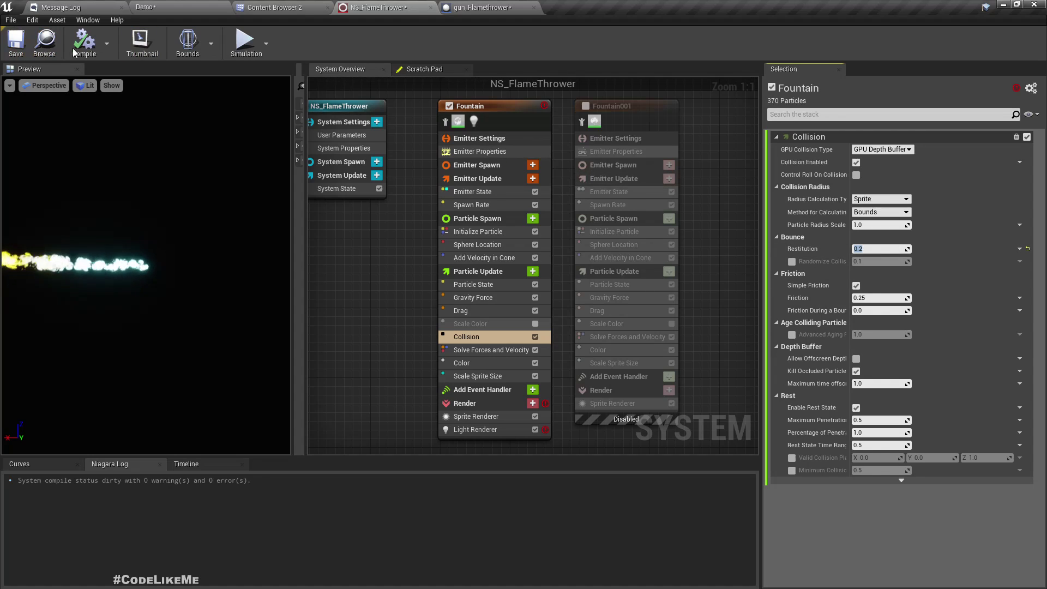
Step: Inspect the flame hitting the pedestal in the Demo level and move the NS_FlameThrower actor back to Y 438.668
{"action": "left_click", "coordinate": [162, 6]}
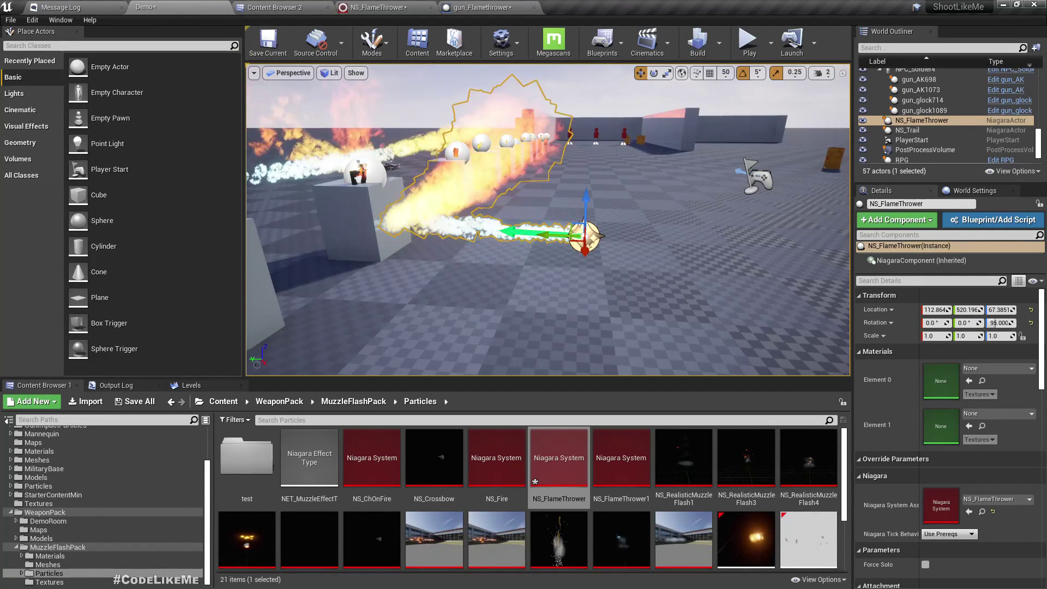
{"action": "right_click_drag", "start_coordinate": [548, 219], "coordinate": [272, 163]}
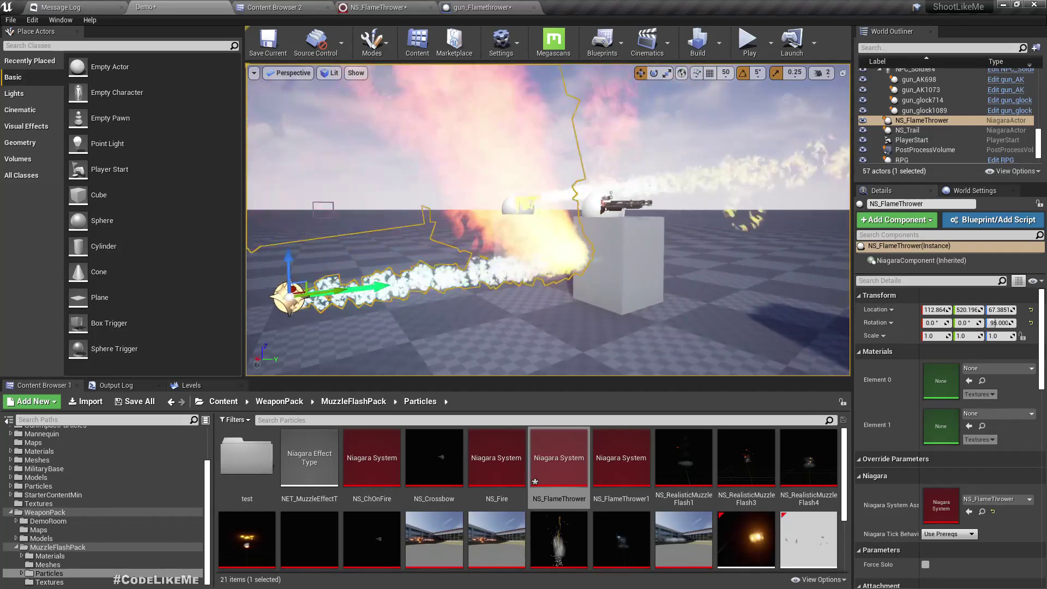
{"action": "right_click_drag", "start_coordinate": [578, 204], "coordinate": [503, 259]}
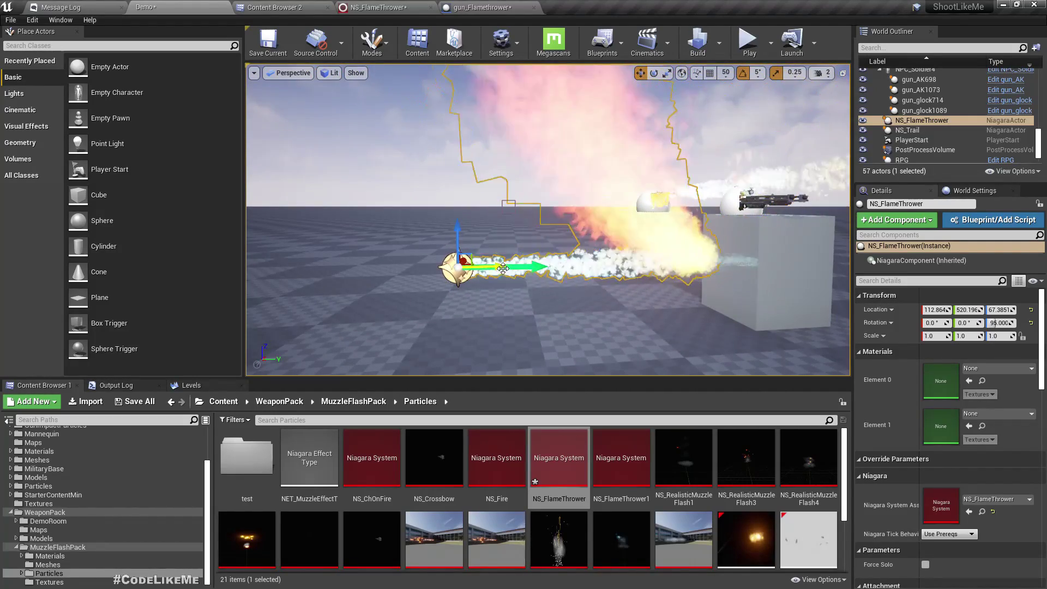
{"action": "left_click_drag", "start_coordinate": [503, 268], "coordinate": [423, 268]}
{"action": "right_click_drag", "start_coordinate": [568, 360], "coordinate": [534, 316]}
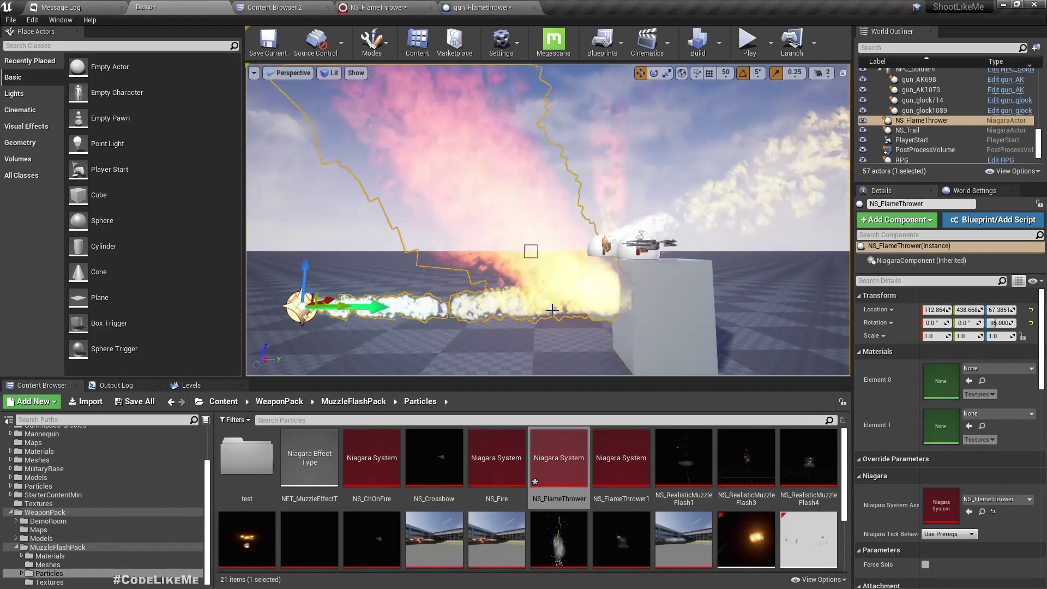
Step: Enable Advanced Aging Rate at 50.0 in the Fountain emitter's Collision module, compile, and inspect the flame against the pedestal in the Demo level
{"action": "left_click", "coordinate": [482, 7]}
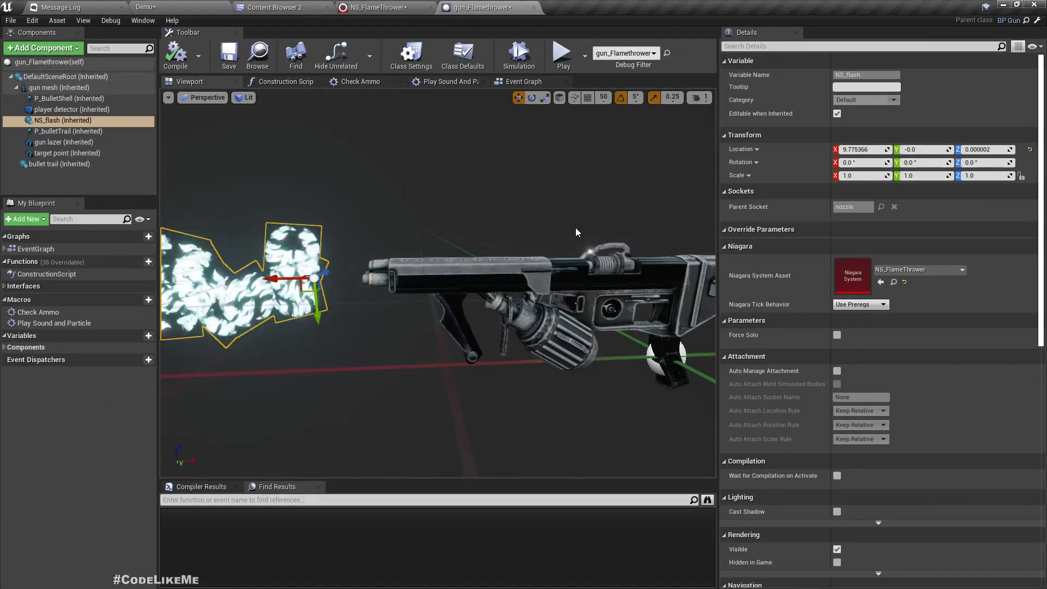
{"action": "left_click", "coordinate": [385, 8]}
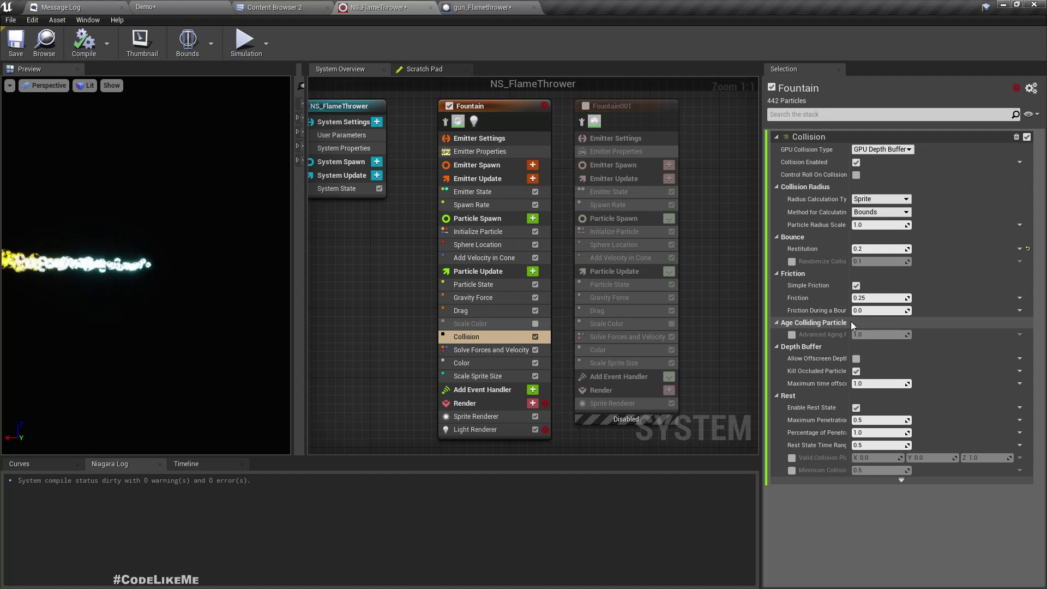
{"action": "left_click_drag", "start_coordinate": [849, 319], "coordinate": [862, 324]}
{"action": "left_click", "coordinate": [789, 335]}
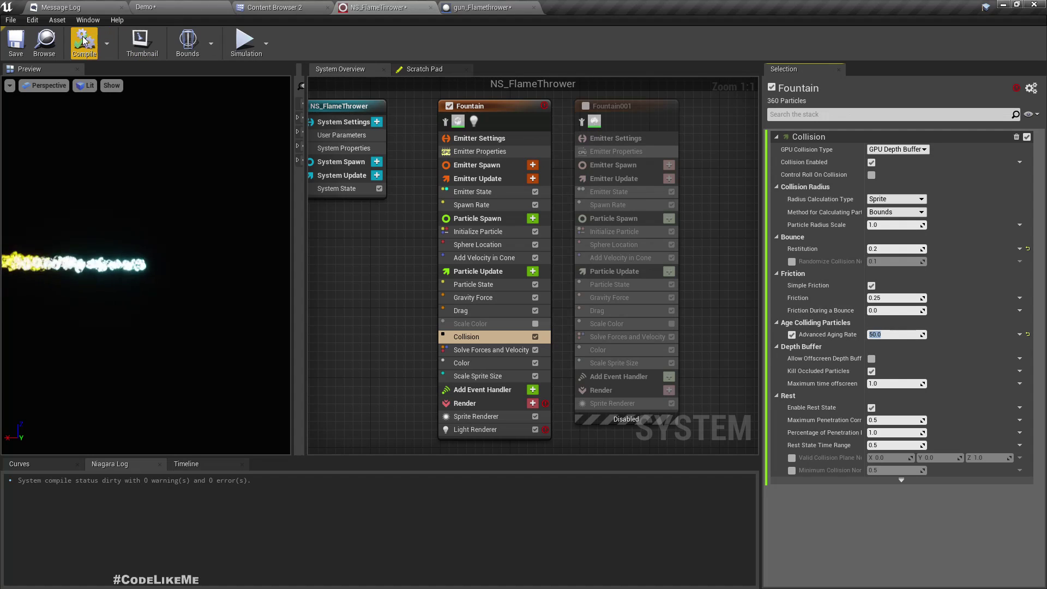
{"action": "left_click", "coordinate": [133, 5]}
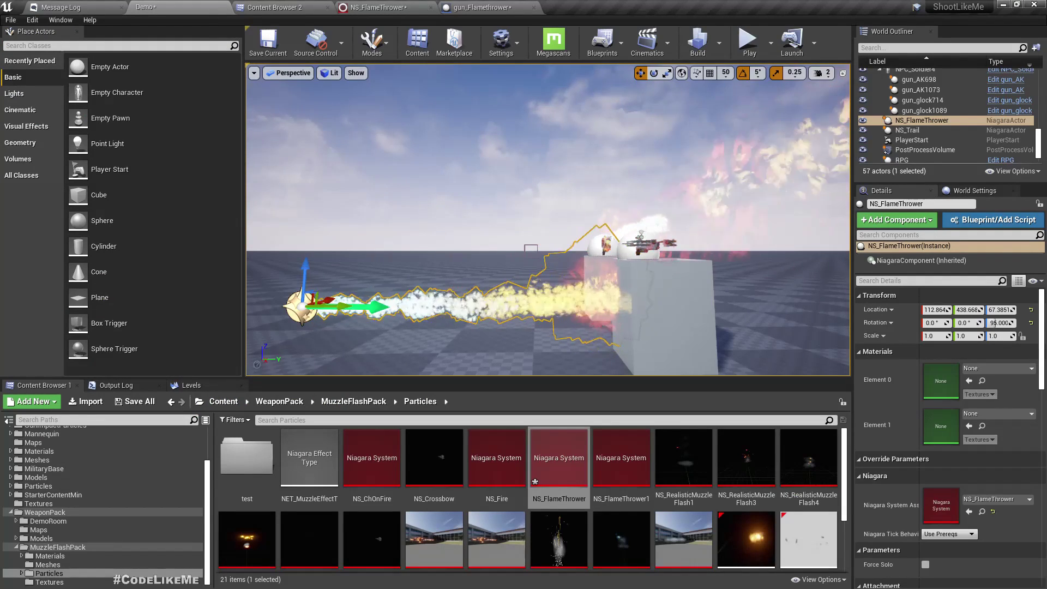
{"action": "right_click_drag", "start_coordinate": [547, 219], "coordinate": [654, 215]}
{"action": "right_click_drag", "start_coordinate": [349, 256], "coordinate": [376, 286]}
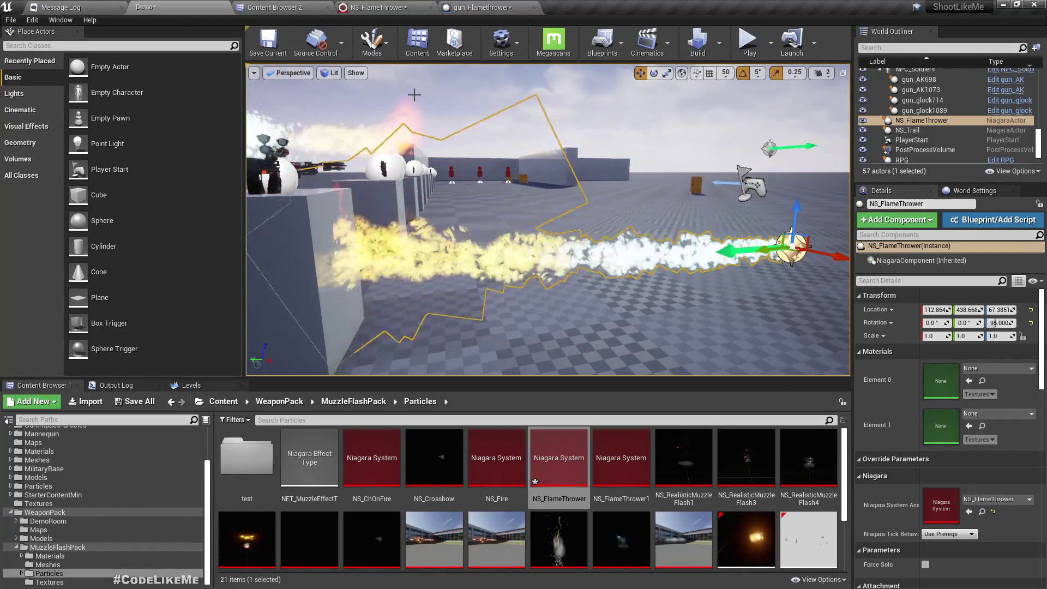
{"action": "left_click", "coordinate": [483, 5]}
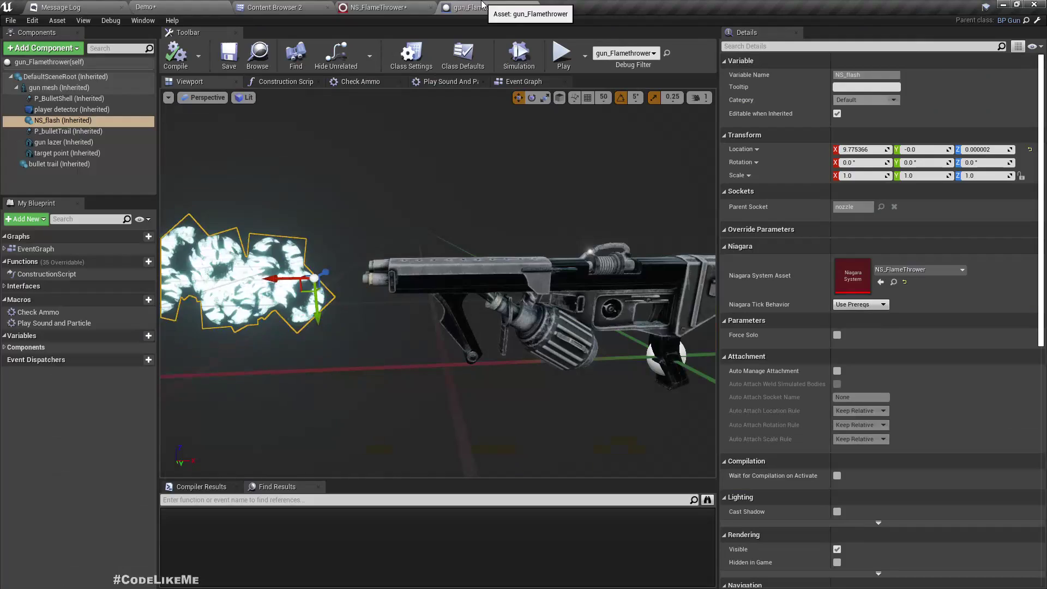
Step: Enable Randomize Collision Normal in Fountain's Collision module, compile NS_FlameThrower, and check the flame at the pedestal in the Demo level
{"action": "left_click", "coordinate": [392, 5]}
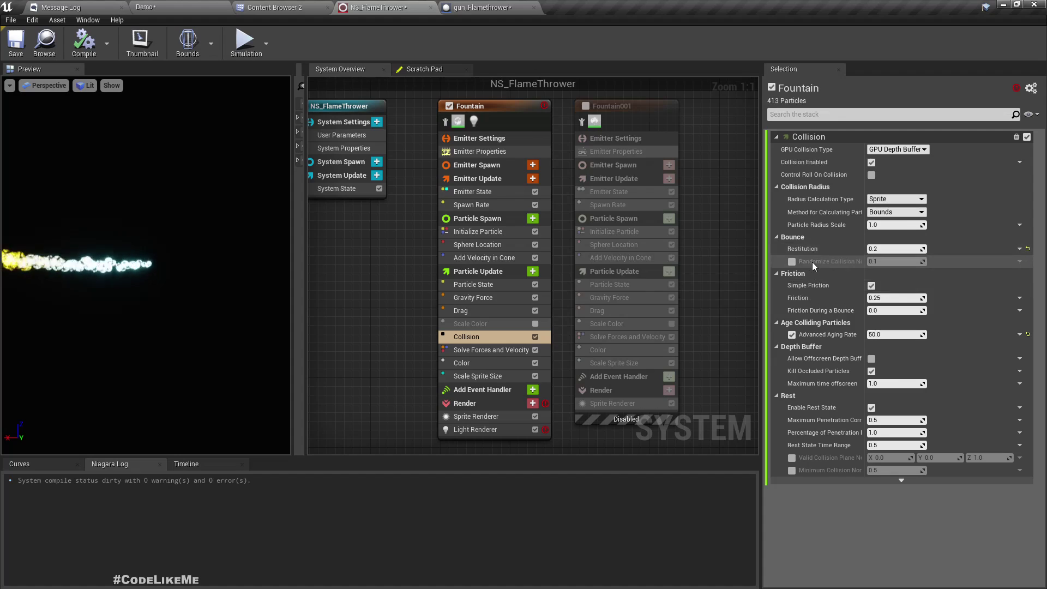
{"action": "left_click", "coordinate": [792, 262]}
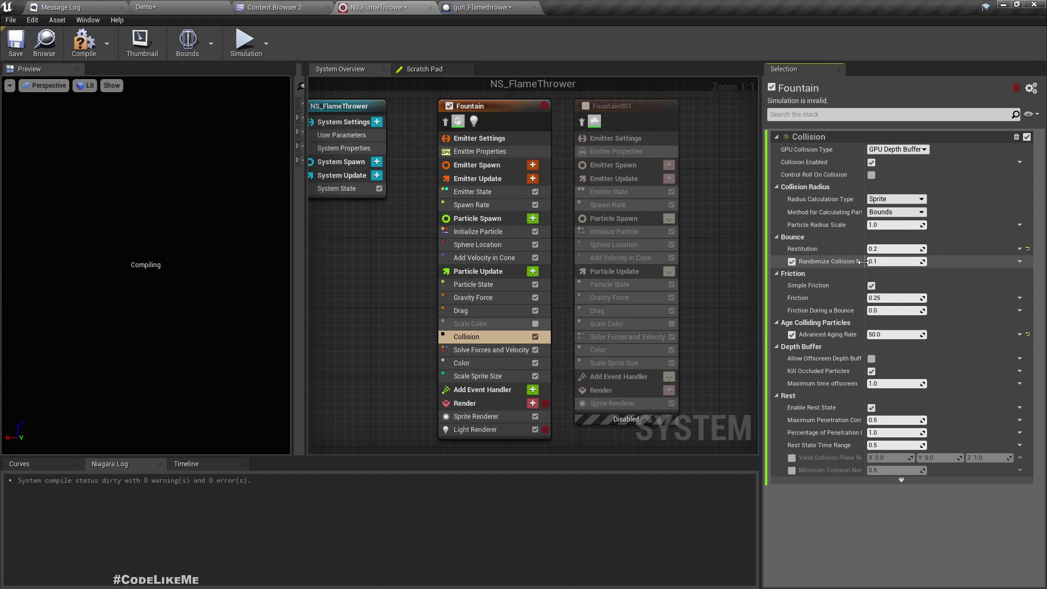
{"action": "mouse_move", "coordinate": [865, 263]}
{"action": "left_mouse_down"}
{"action": "mouse_move", "coordinate": [905, 265]}
{"action": "mouse_move", "coordinate": [882, 268]}
{"action": "left_mouse_up"}
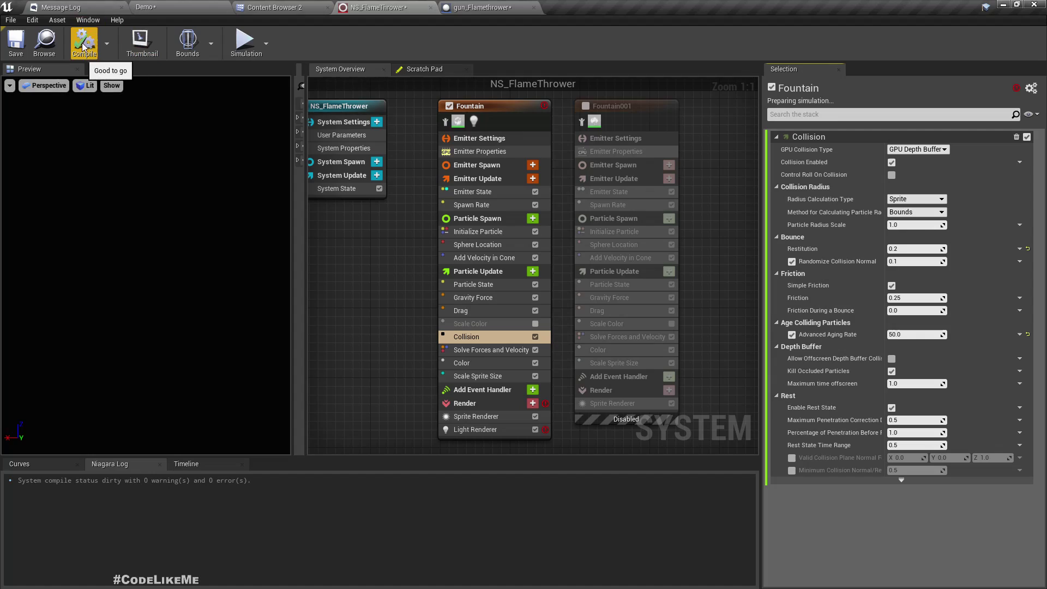
{"action": "left_click", "coordinate": [187, 6]}
{"action": "right_click_drag", "start_coordinate": [609, 276], "coordinate": [572, 278]}
{"action": "right_click_drag", "start_coordinate": [472, 238], "coordinate": [420, 241]}
{"action": "right_click_drag", "start_coordinate": [547, 240], "coordinate": [436, 306]}
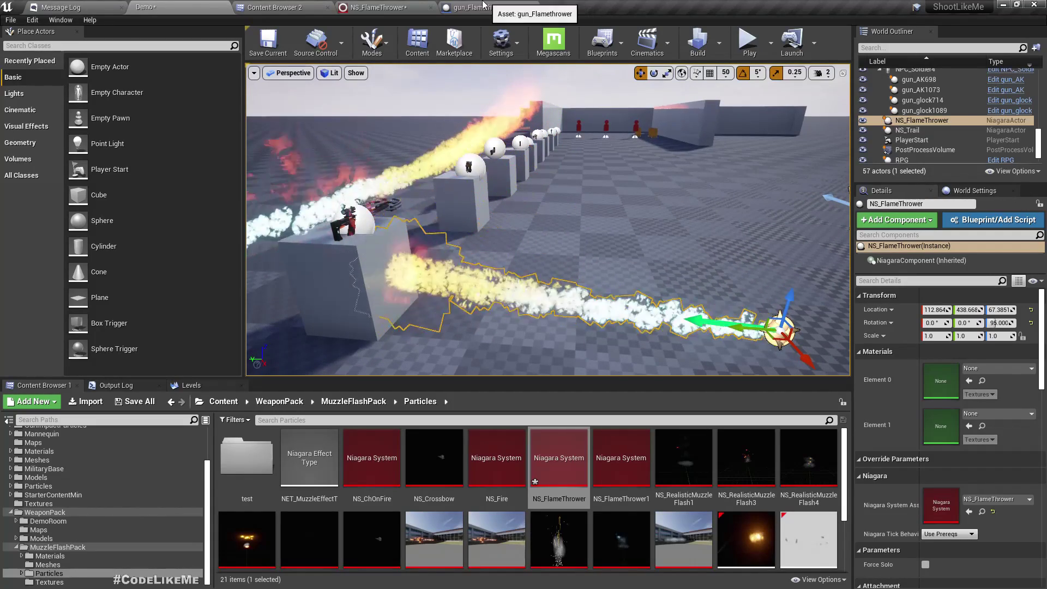
Step: Copy the Collision module from the Fountain emitter's Particle Update in NS_FlameThrower
{"action": "left_click", "coordinate": [379, 7]}
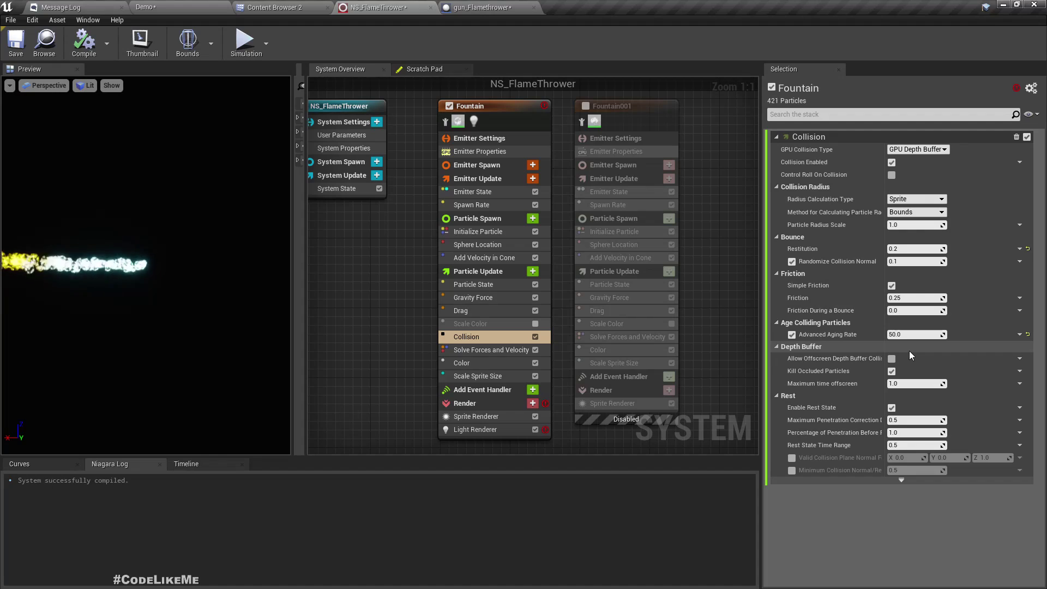
{"action": "right_click", "coordinate": [491, 337]}
{"action": "left_click", "coordinate": [518, 465]}
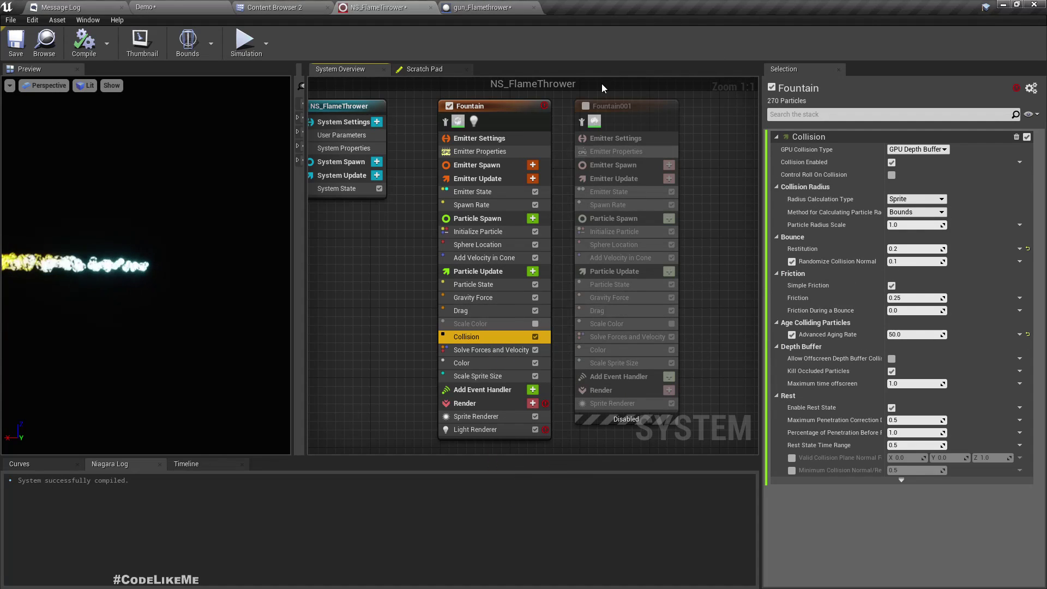
Step: Enable the Fountain001 emitter, set its Sim Target to GPUCompute Sim and turn on Fixed Bounds in its Emitter Properties
{"action": "left_click", "coordinate": [586, 105]}
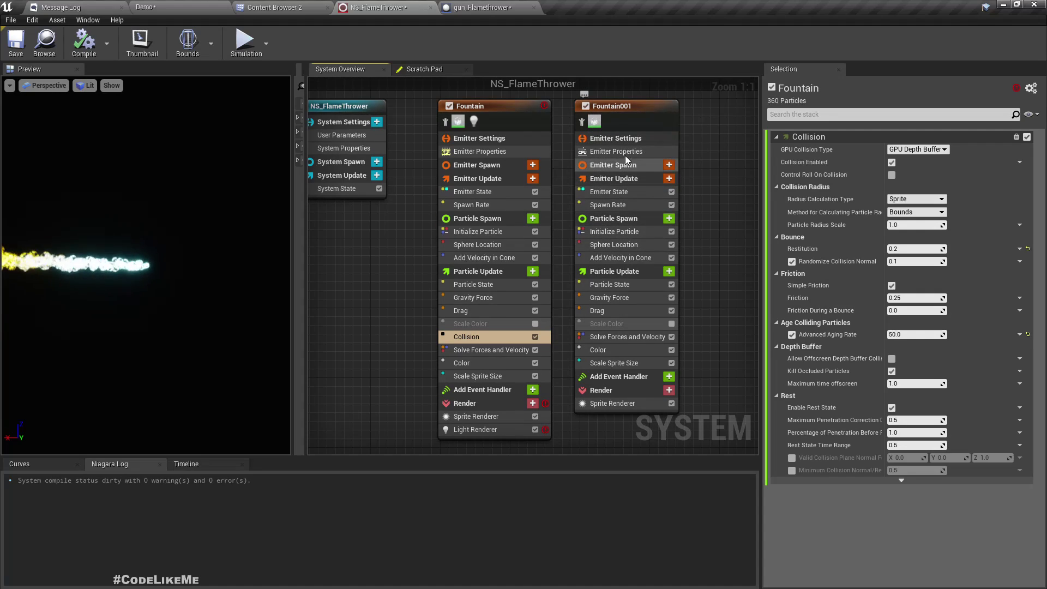
{"action": "left_click", "coordinate": [620, 153]}
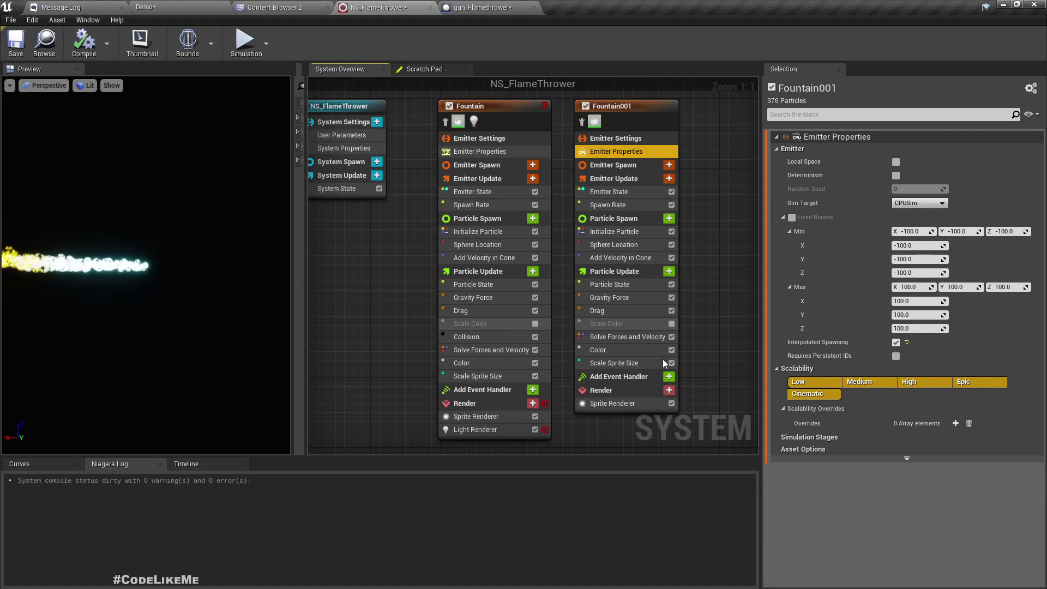
{"action": "left_click", "coordinate": [632, 403]}
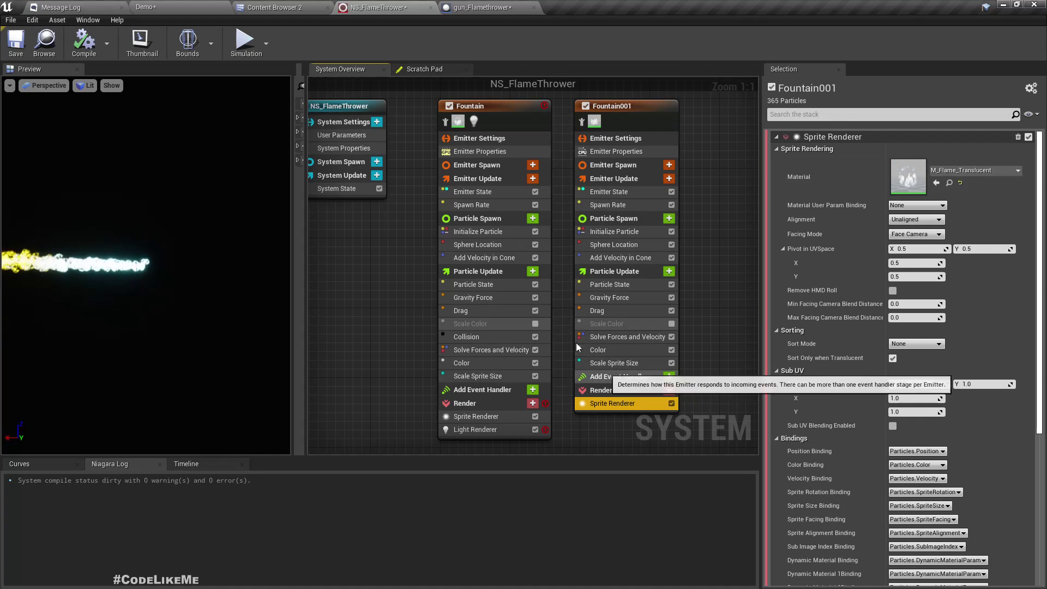
{"action": "right_click_drag", "start_coordinate": [680, 324], "coordinate": [623, 296]}
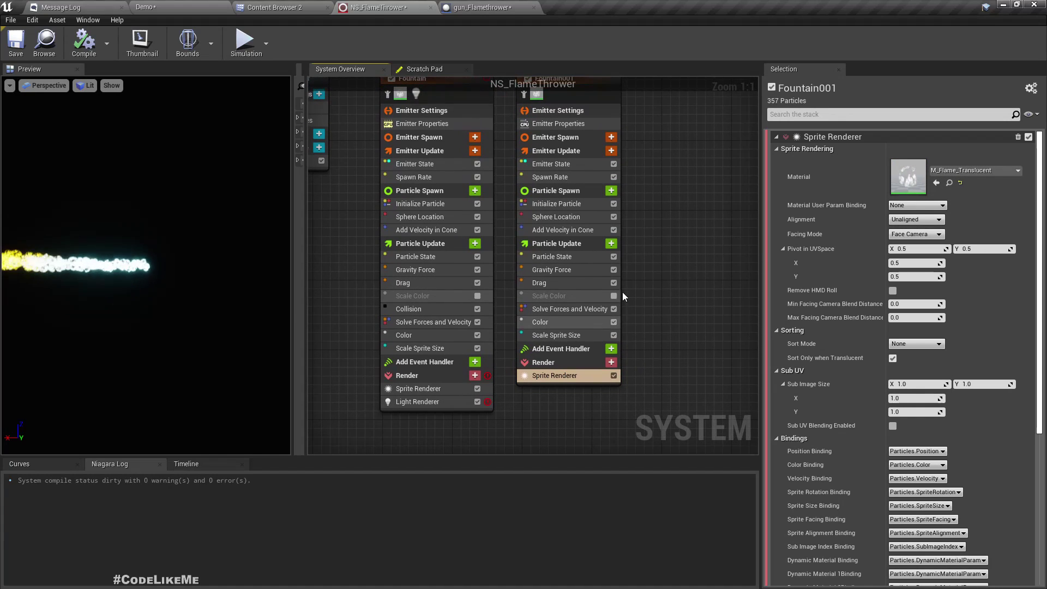
{"action": "left_click", "coordinate": [547, 125]}
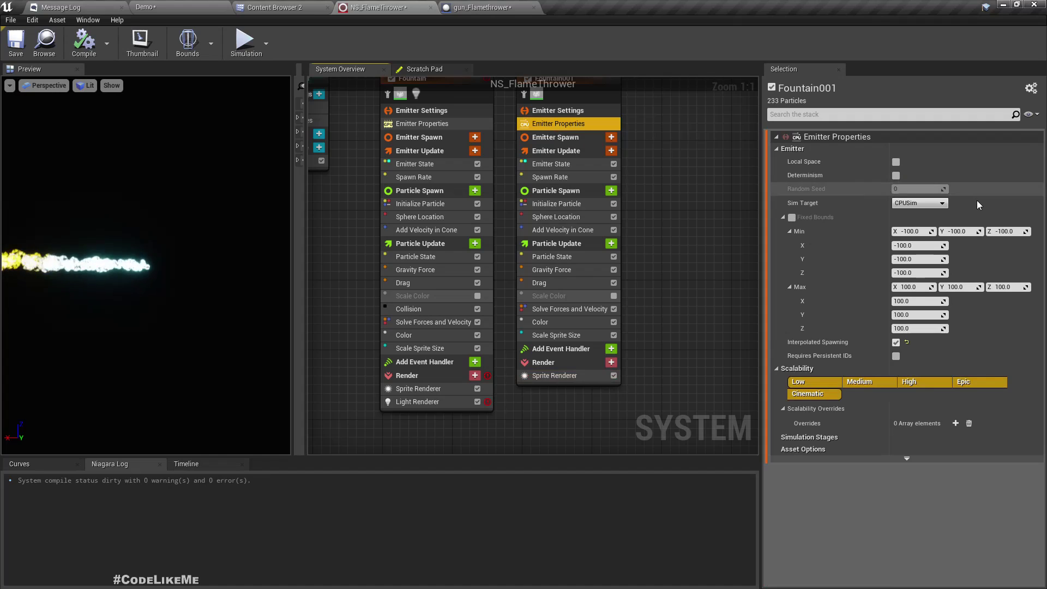
{"action": "left_click", "coordinate": [927, 204]}
{"action": "left_click", "coordinate": [910, 222]}
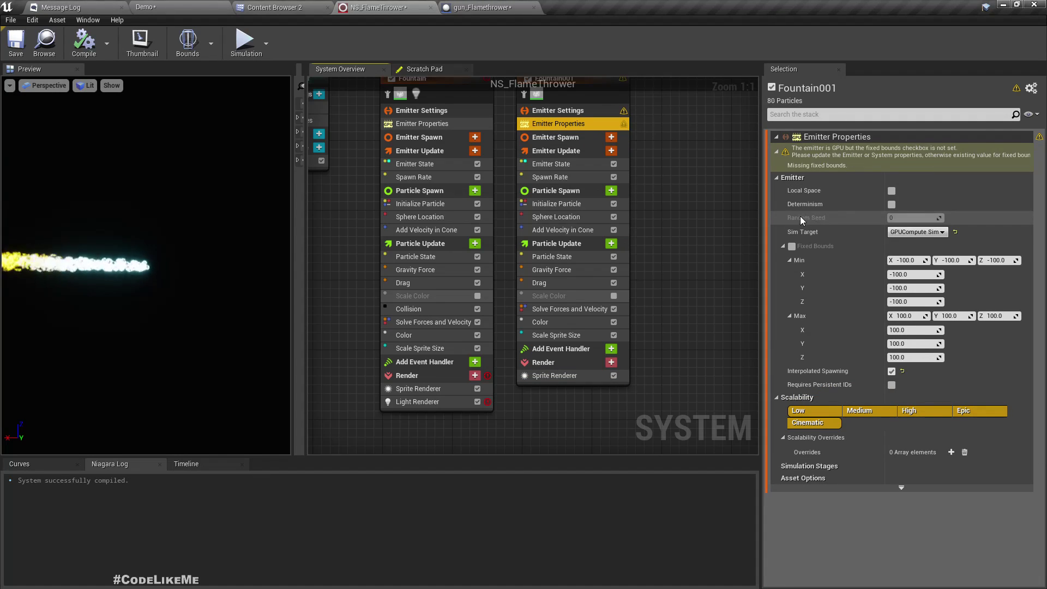
{"action": "left_click", "coordinate": [791, 246]}
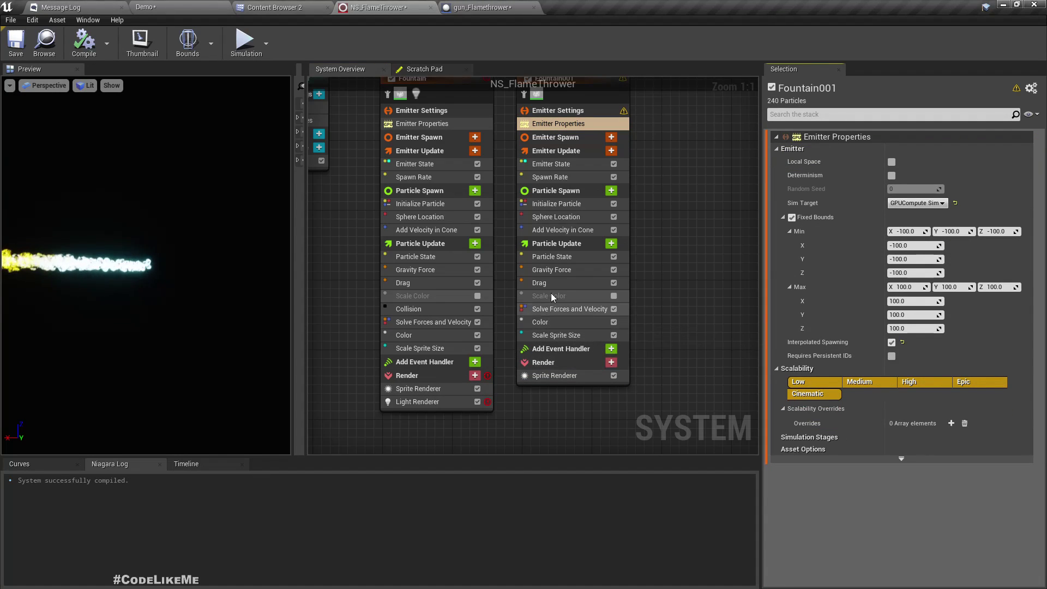
Step: Paste the copied Collision module into Fountain001's Particle Update, fix its ordering dependency with Solve Forces and Velocity, and compile NS_FlameThrower
{"action": "left_click", "coordinate": [551, 244]}
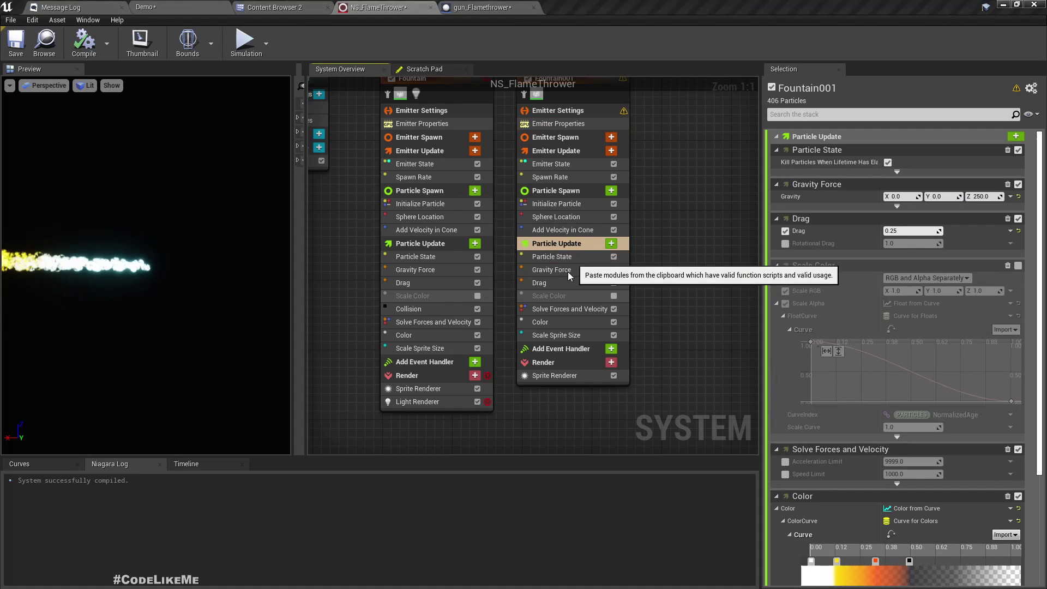
{"action": "key", "text": "ctrl+v"}
{"action": "left_click", "coordinate": [545, 348]}
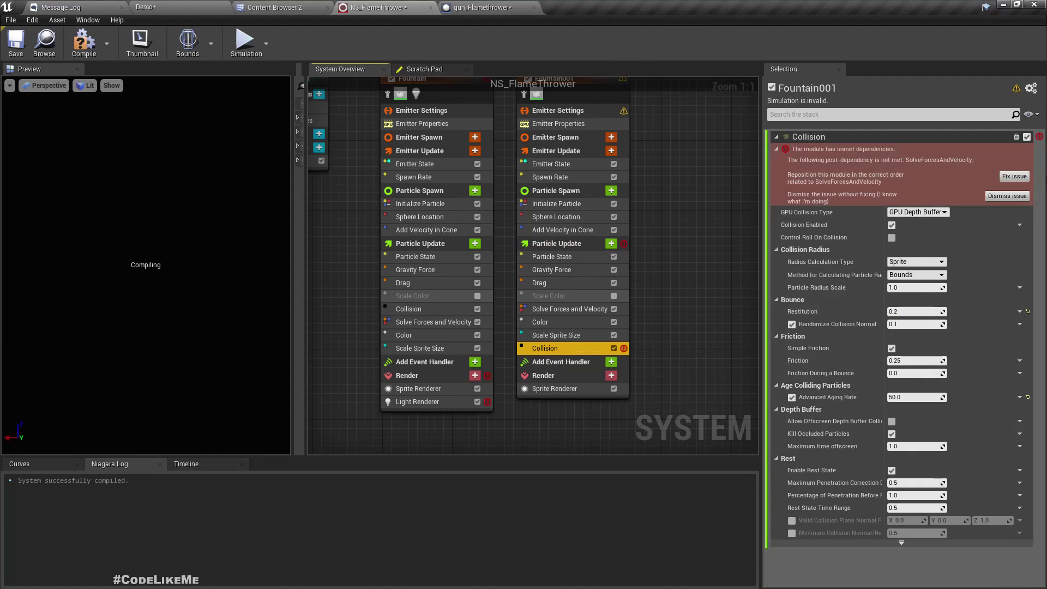
{"action": "left_click", "coordinate": [1015, 177]}
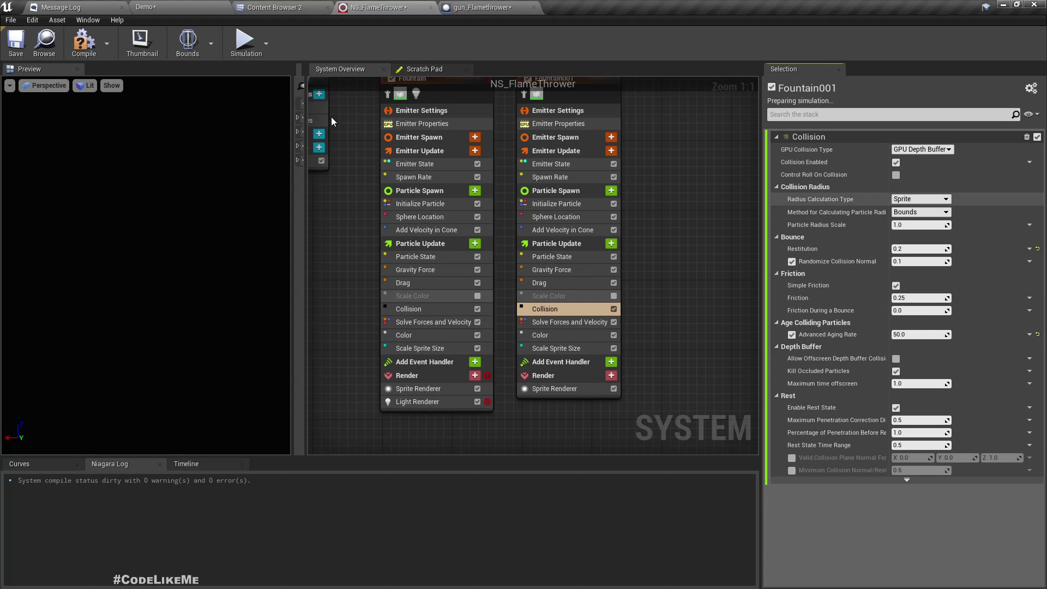
{"action": "left_click", "coordinate": [79, 43]}
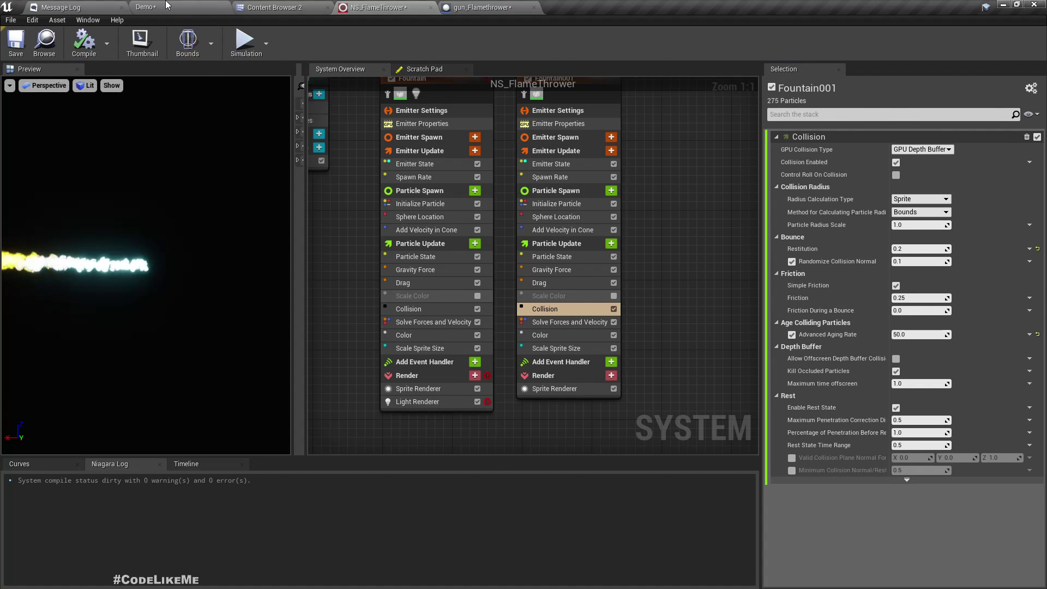
Step: Inspect the flame from both emitters hitting the pedestal from several angles in the Demo level
{"action": "left_click", "coordinate": [146, 7]}
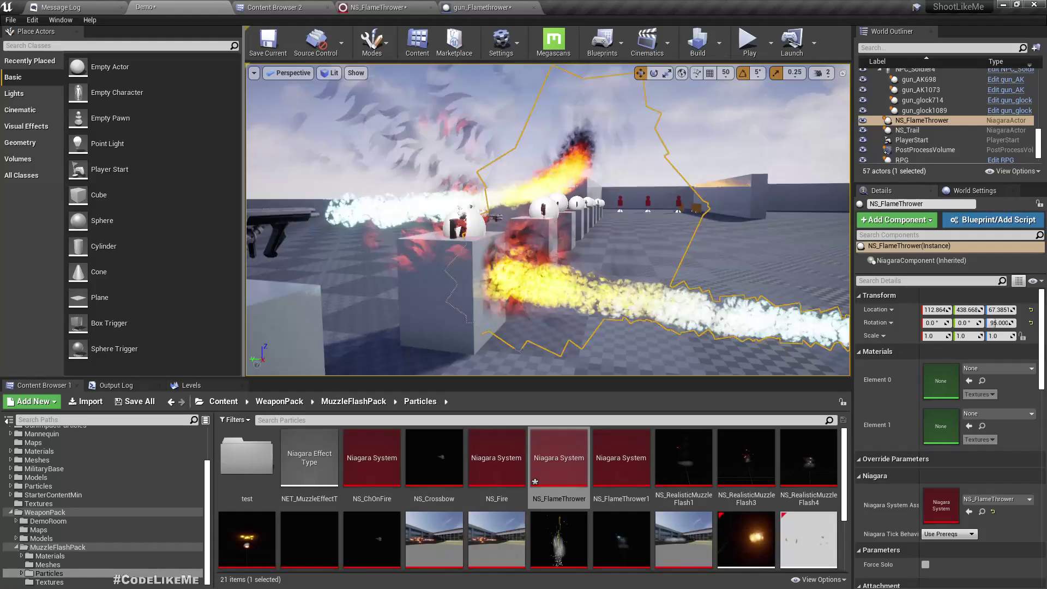
{"action": "right_click_drag", "start_coordinate": [547, 220], "coordinate": [414, 221]}
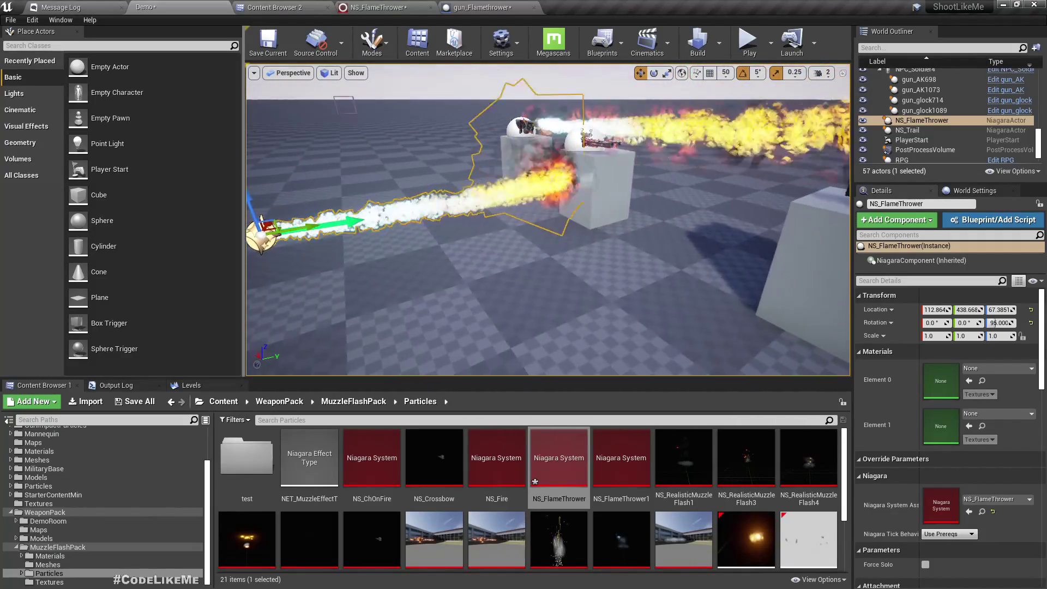
{"action": "right_click_drag", "start_coordinate": [653, 349], "coordinate": [598, 330]}
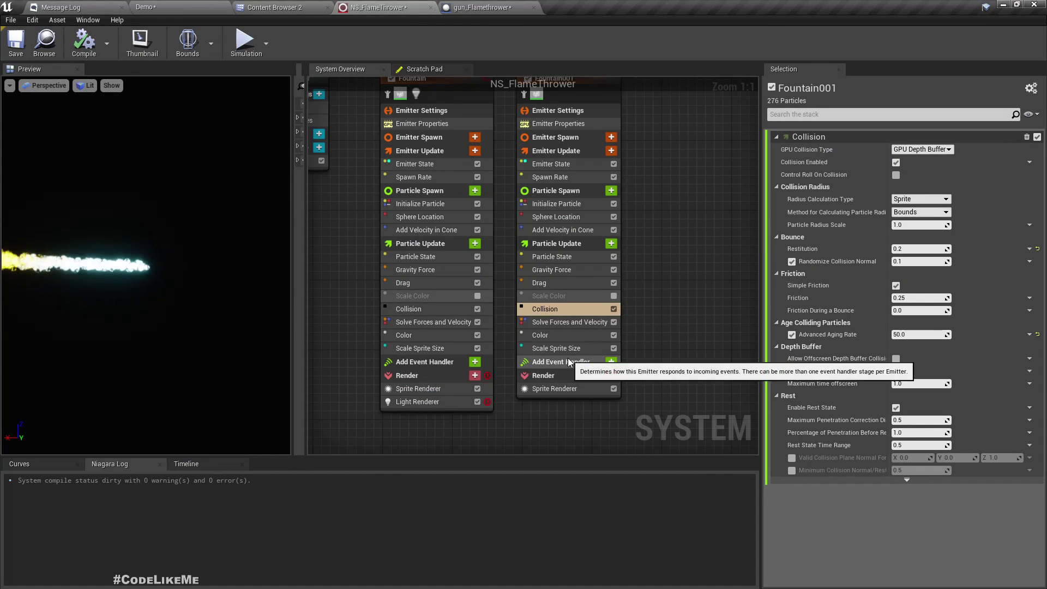
Step: Set Advanced Aging Rate to 60.0 in the Collision modules of both Fountain and Fountain001 in NS_FlameThrower
{"action": "left_click", "coordinate": [426, 312]}
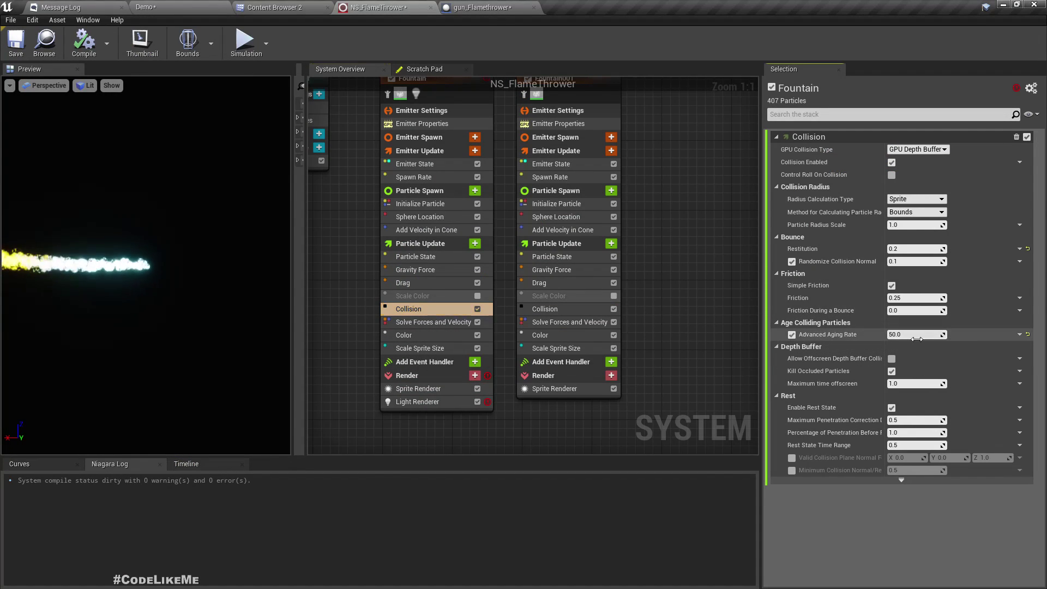
{"action": "type", "text": "60"}
{"action": "key", "text": "Return"}
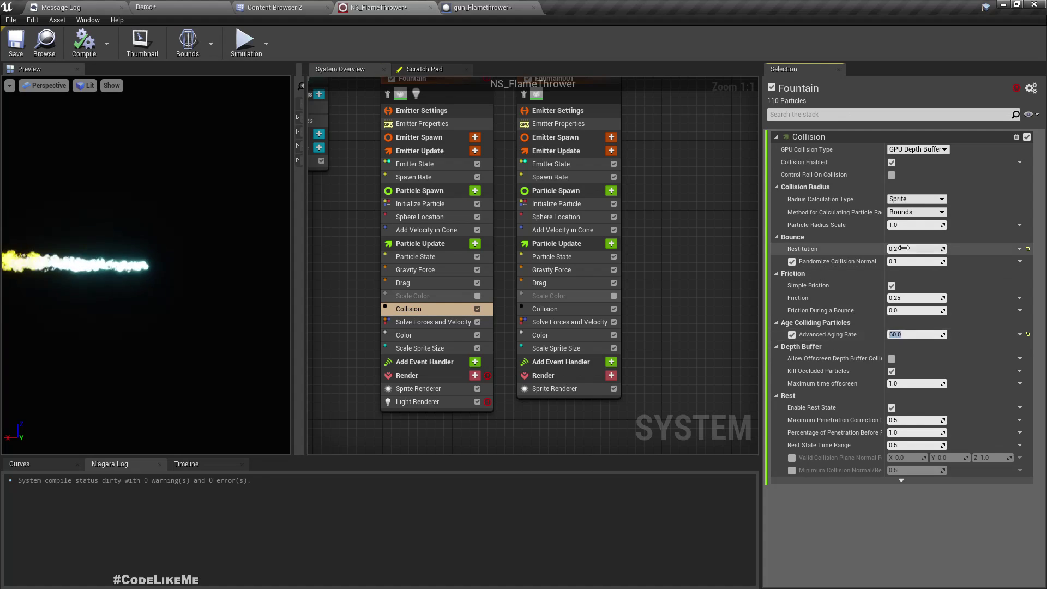
{"action": "left_click", "coordinate": [550, 311]}
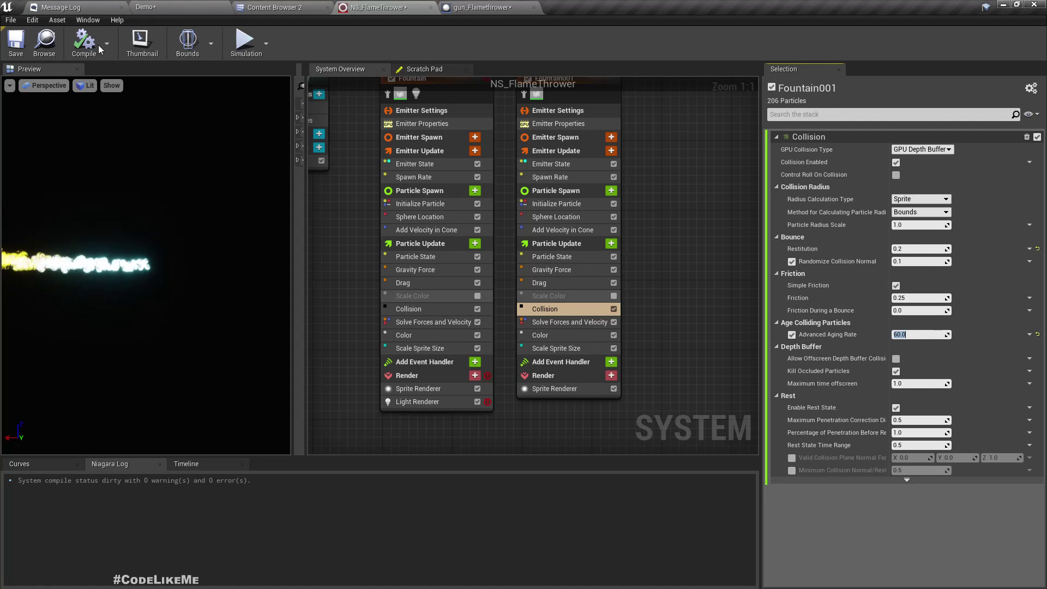
Step: Check the updated flame in the Demo level, delete the placed NS_FlameThrower actor and show the viewport full screen
{"action": "left_click", "coordinate": [170, 6]}
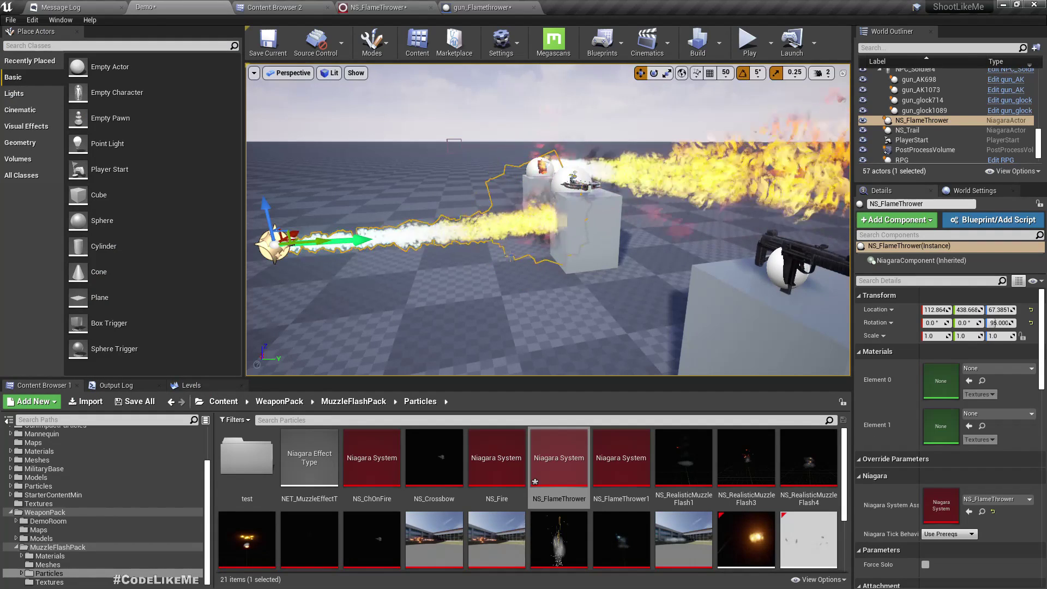
{"action": "right_click_drag", "start_coordinate": [548, 219], "coordinate": [497, 240]}
{"action": "right_click_drag", "start_coordinate": [380, 259], "coordinate": [380, 286]}
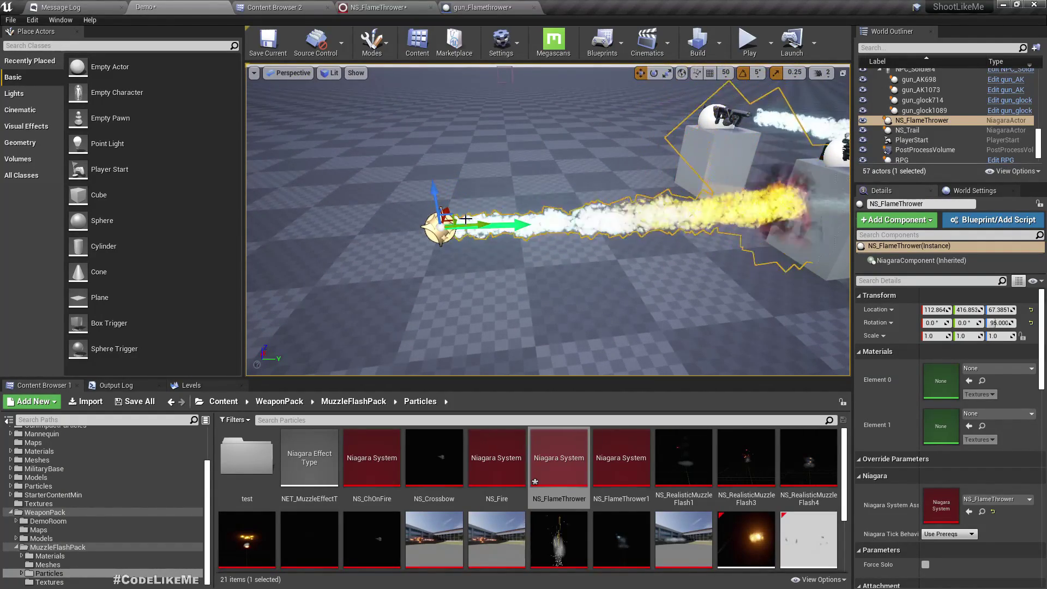
{"action": "key", "text": "Delete"}
{"action": "key", "text": "F11"}
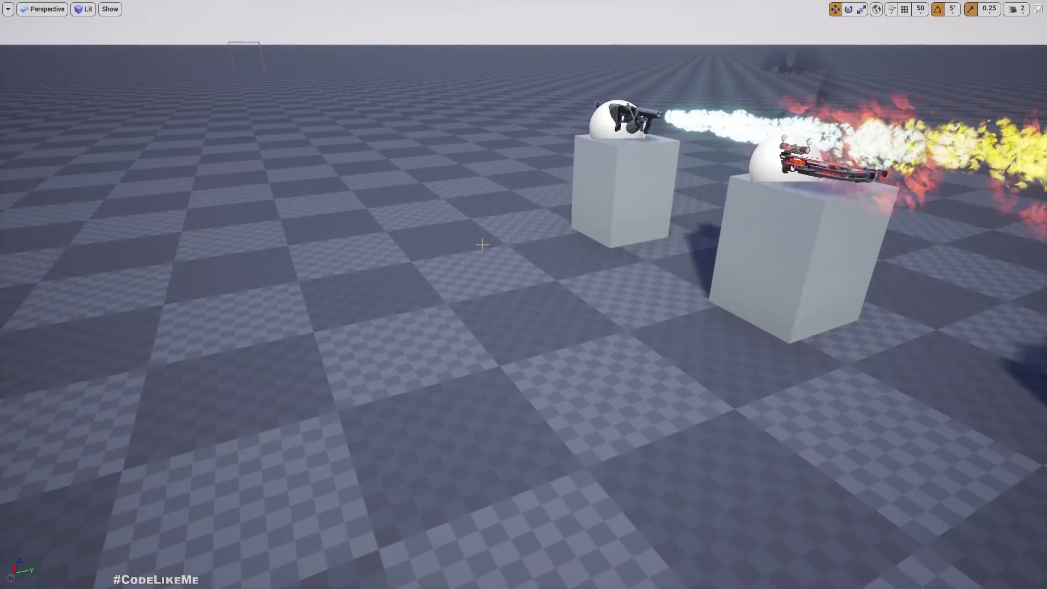
Step: Play the Demo level, pick up the flamethrower from its pedestal and equip it
{"action": "key", "text": "alt+p"}
{"action": "key", "text": "w"}
{"action": "key", "text": "w"}
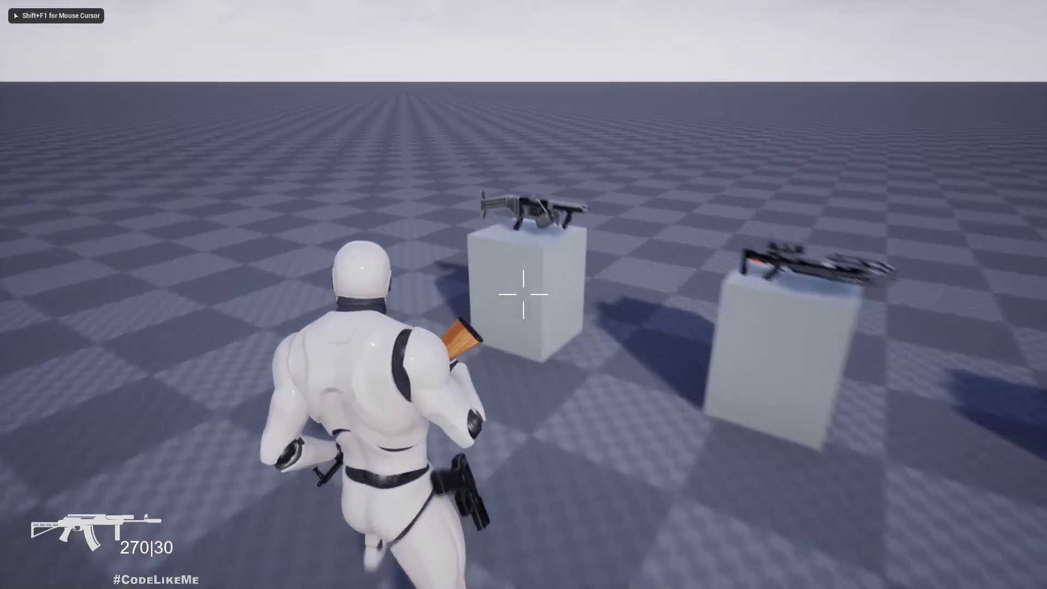
{"action": "key", "text": "e"}
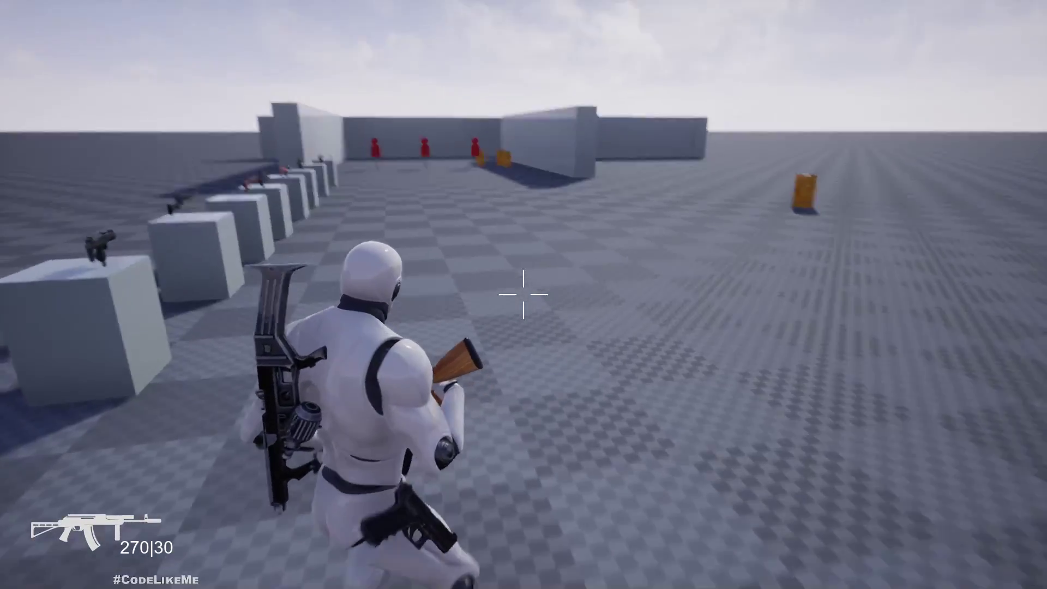
{"action": "key", "text": "2"}
{"action": "key", "text": "w"}
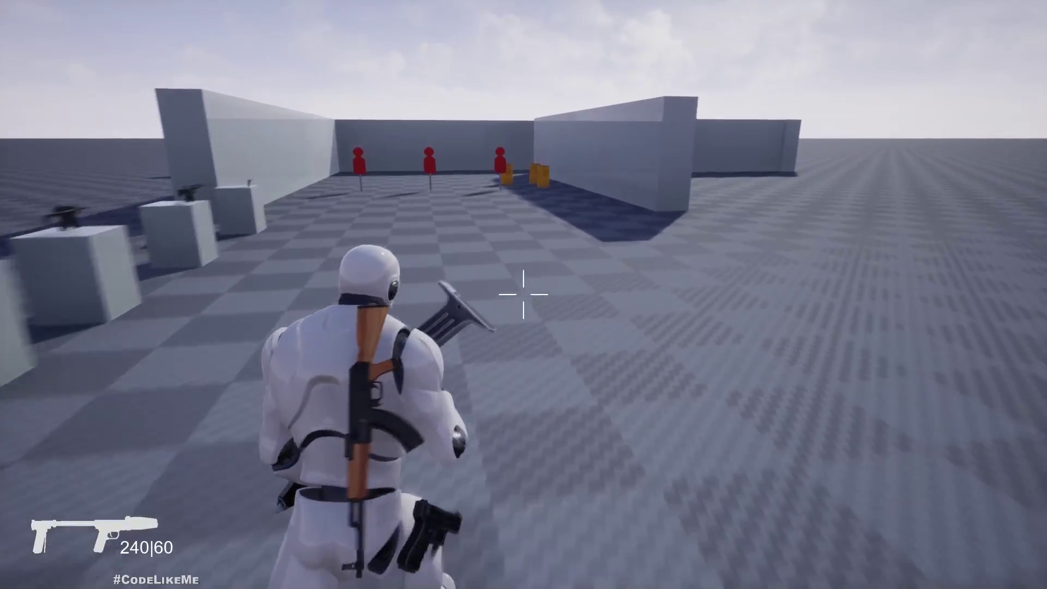
{"action": "key", "text": "w"}
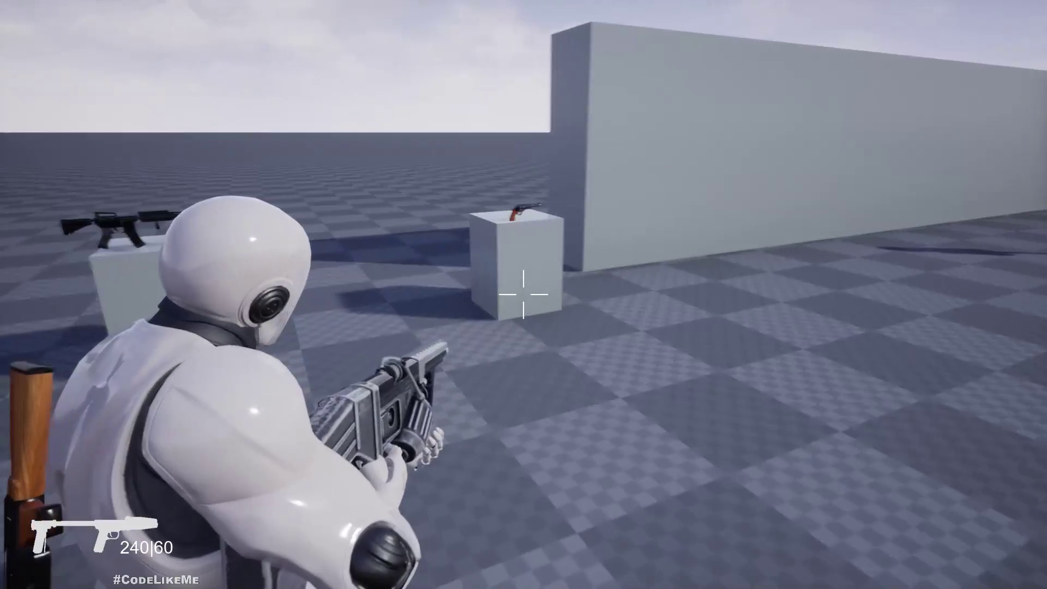
Step: Fire the flamethrower at the weapon pedestals to examine how the flame particles collide with them
{"action": "left_click_drag", "start_coordinate": [524, 294], "coordinate": [524, 295]}
{"action": "key", "text": "a"}
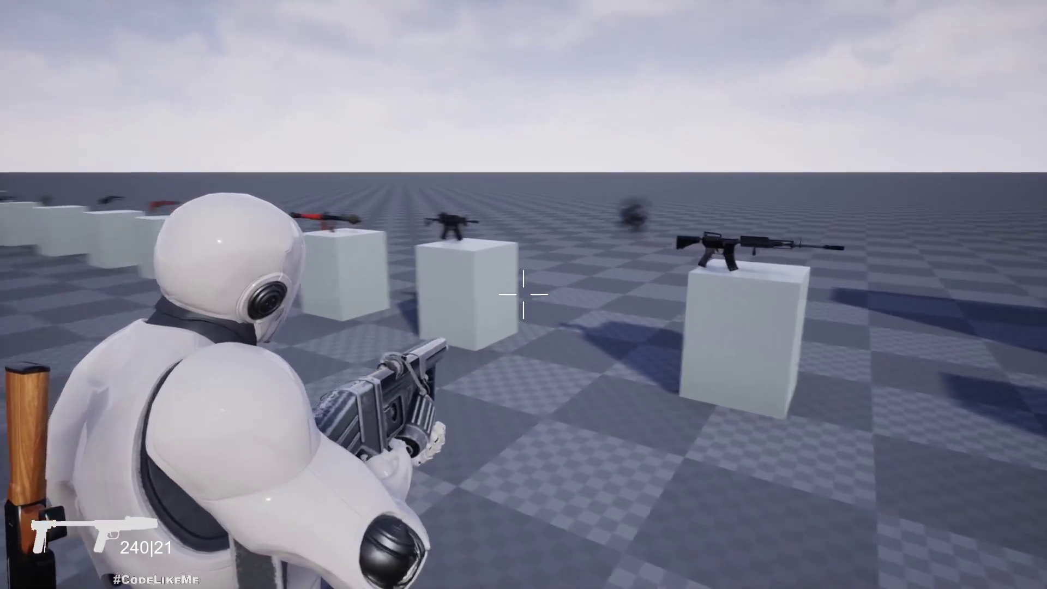
{"action": "key", "text": "w"}
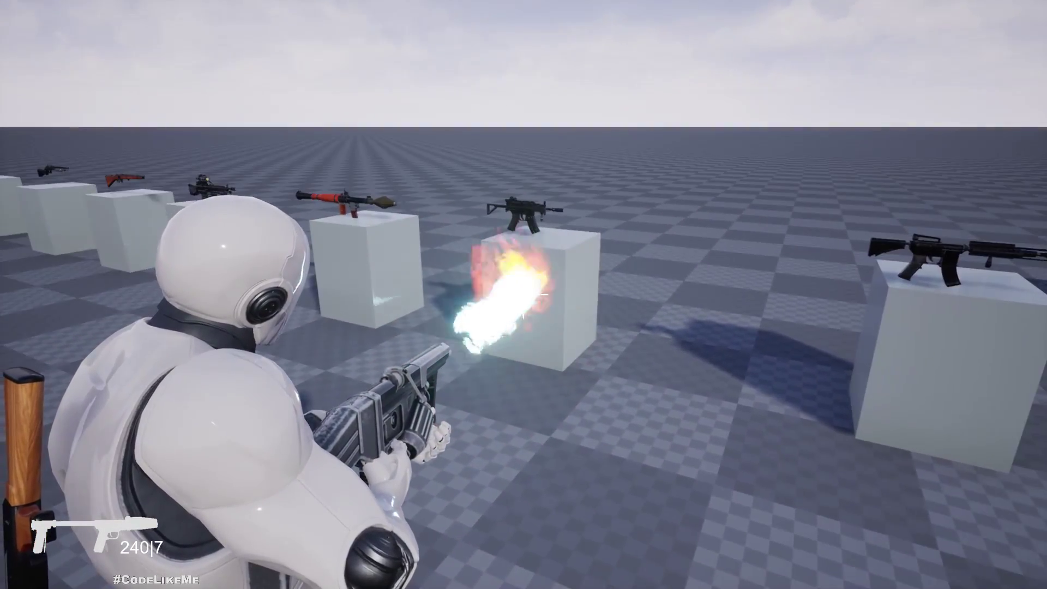
{"action": "left_click_drag", "start_coordinate": [524, 295], "coordinate": [523, 295]}
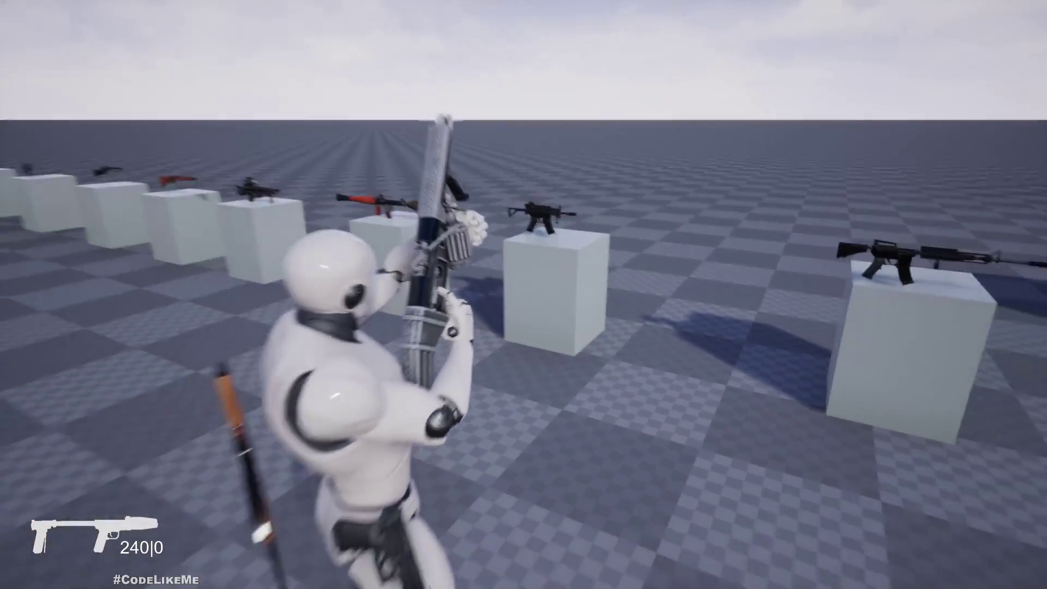
{"action": "key", "text": "w"}
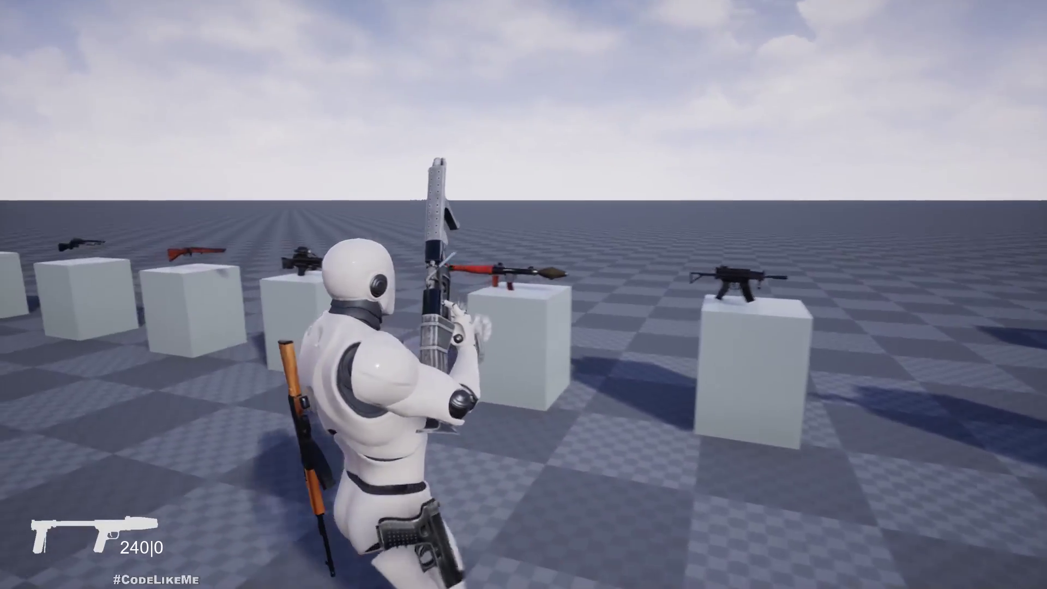
{"action": "key", "text": "d"}
{"action": "right_click", "coordinate": [523, 295]}
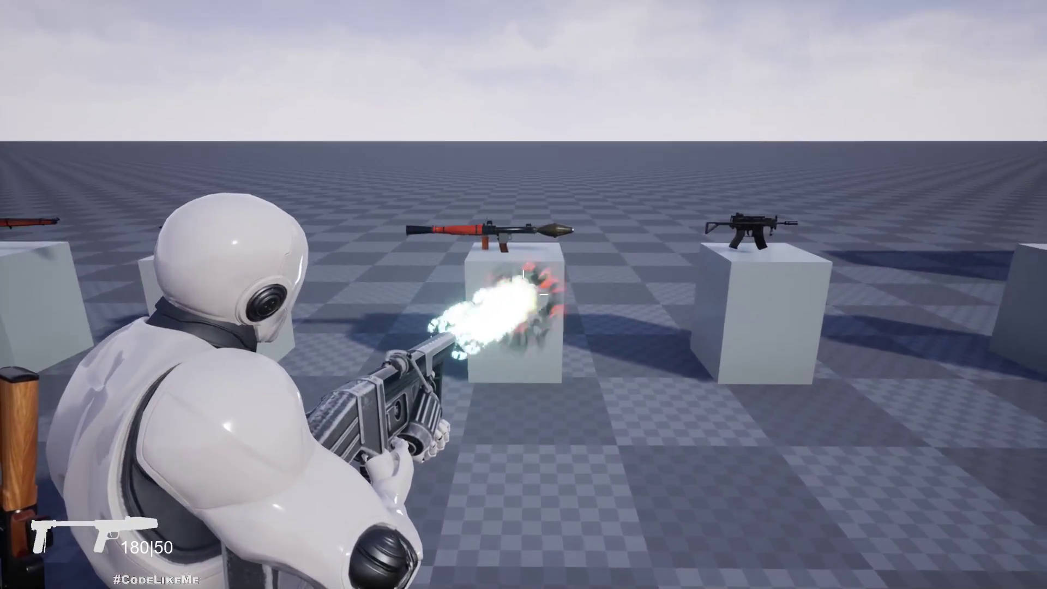
{"action": "left_click_drag", "start_coordinate": [524, 294], "coordinate": [524, 295]}
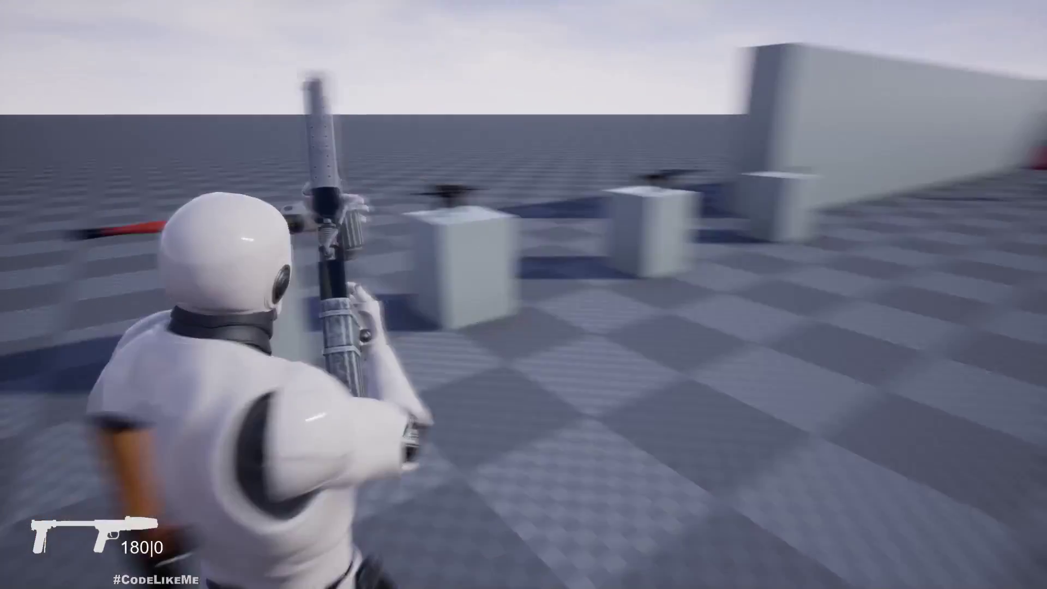
Step: Reload the flamethrower and fire it at the end of the long wall to examine the flame's collision
{"action": "key", "text": "w"}
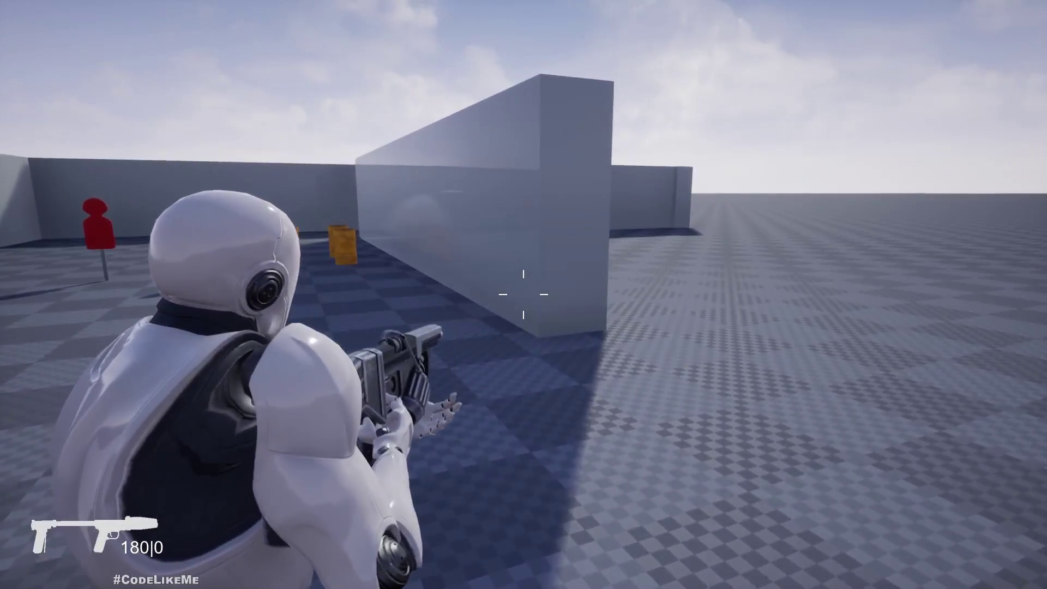
{"action": "key", "text": "r"}
{"action": "left_click_drag", "start_coordinate": [524, 294], "coordinate": [523, 295]}
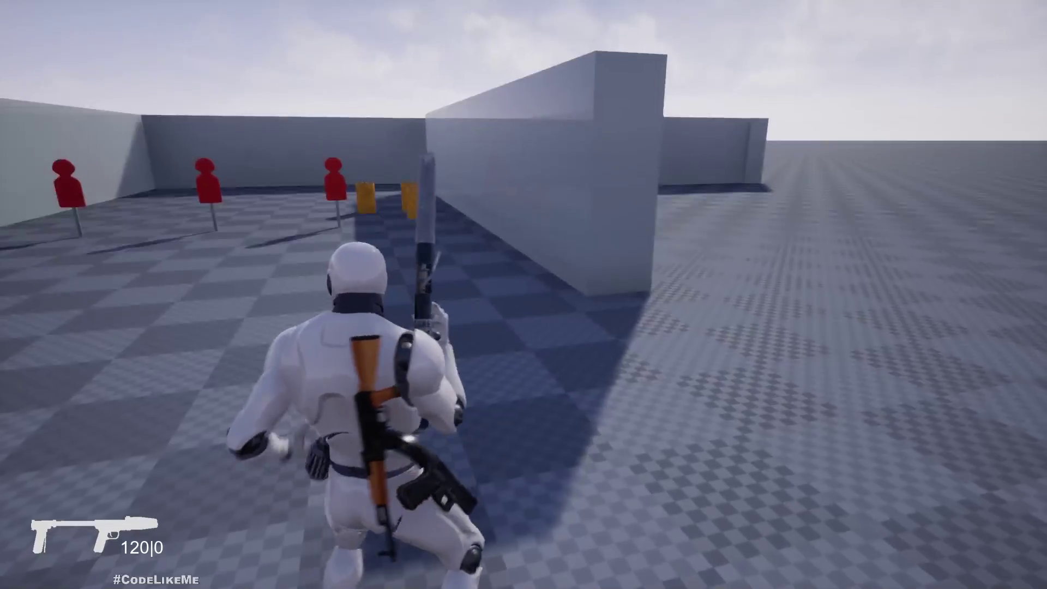
Step: Return to the row of pedestals and test-fire the flamethrower around them until its magazine is empty
{"action": "key", "text": "w"}
{"action": "key", "text": "w"}
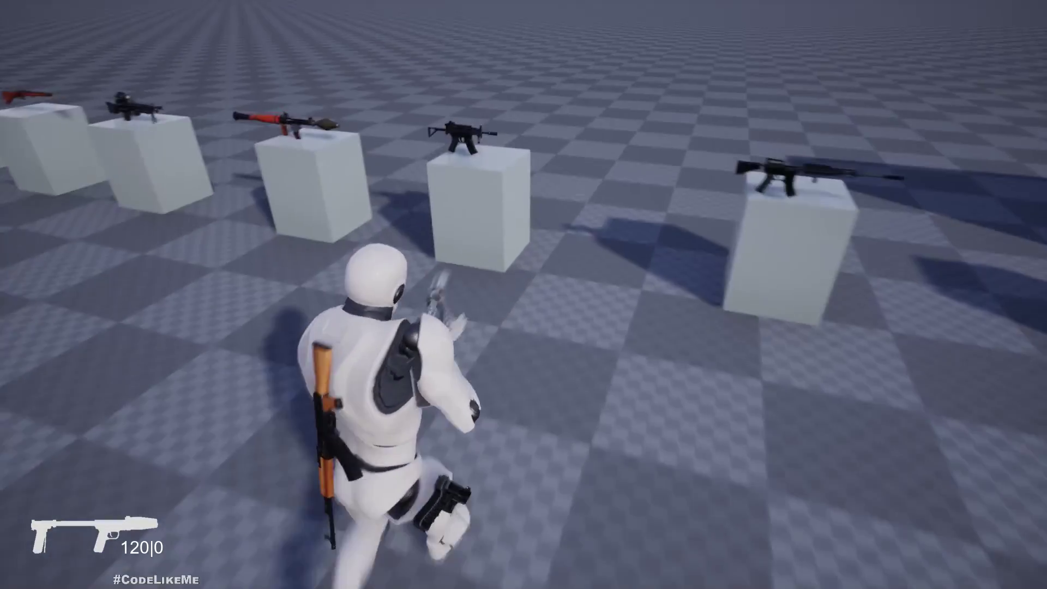
{"action": "right_click", "coordinate": [524, 294]}
{"action": "left_click", "coordinate": [524, 294]}
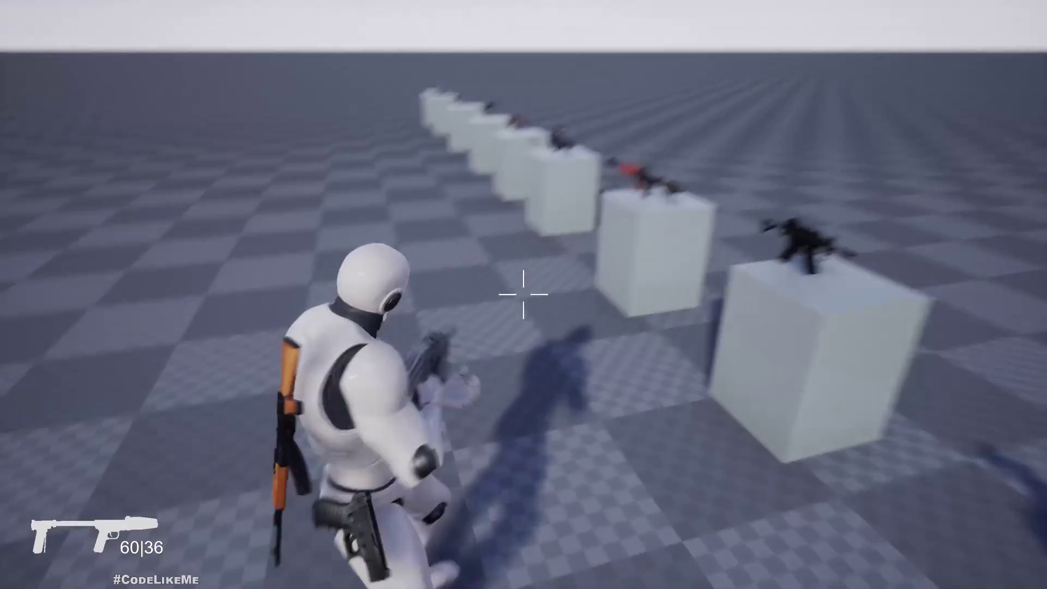
{"action": "left_click_drag", "start_coordinate": [523, 294], "coordinate": [524, 294]}
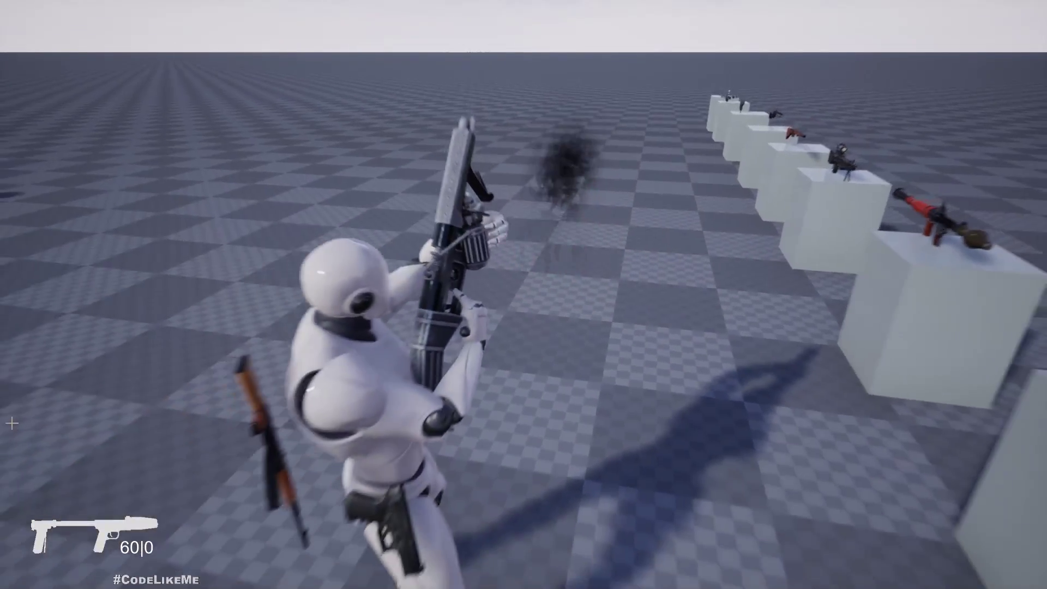
Step: Stop the play session and clear the selection of the flamethrower actor in the level
{"action": "key", "text": "Escape"}
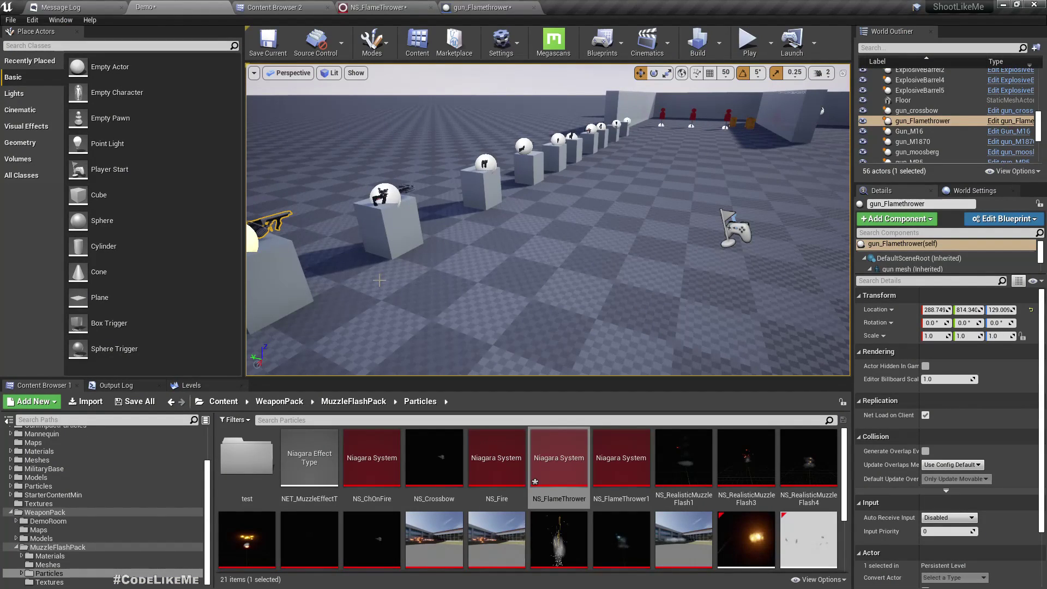
{"action": "mouse_move", "coordinate": [548, 220]}
{"action": "right_mouse_down"}
{"action": "mouse_move", "coordinate": [518, 218]}
{"action": "mouse_move", "coordinate": [532, 169]}
{"action": "mouse_move", "coordinate": [513, 213]}
{"action": "mouse_move", "coordinate": [381, 218]}
{"action": "mouse_move", "coordinate": [548, 218]}
{"action": "right_mouse_up"}
{"action": "right_click_drag", "start_coordinate": [475, 280], "coordinate": [460, 275]}
{"action": "left_click", "coordinate": [476, 280]}
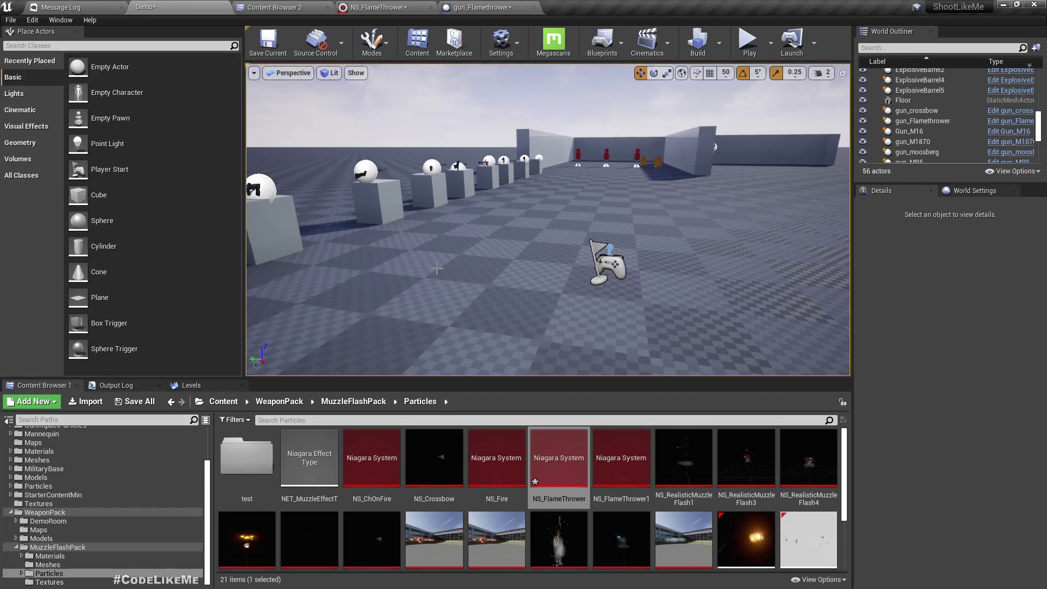
{"action": "right_click_drag", "start_coordinate": [361, 175], "coordinate": [252, 165]}
{"action": "right_click_drag", "start_coordinate": [475, 279], "coordinate": [475, 280]}
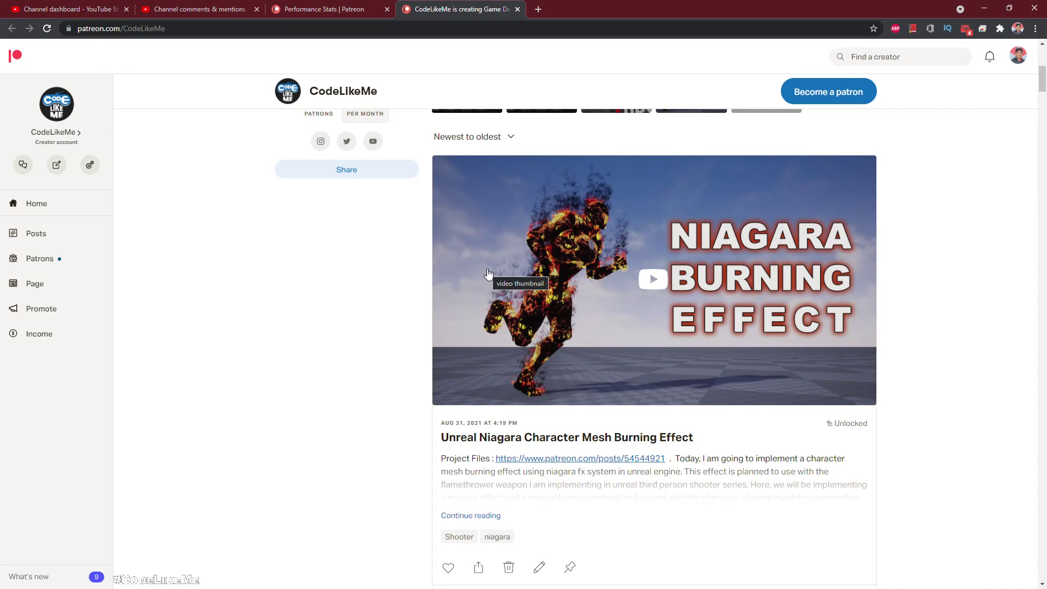
Step: Browse the CodeLikeMe Patreon page in the web browser to review its posts on Unreal tutorials and project files
{"action": "scroll", "coordinate": [643, 319], "scroll_direction": "down", "scroll_amount": 12}
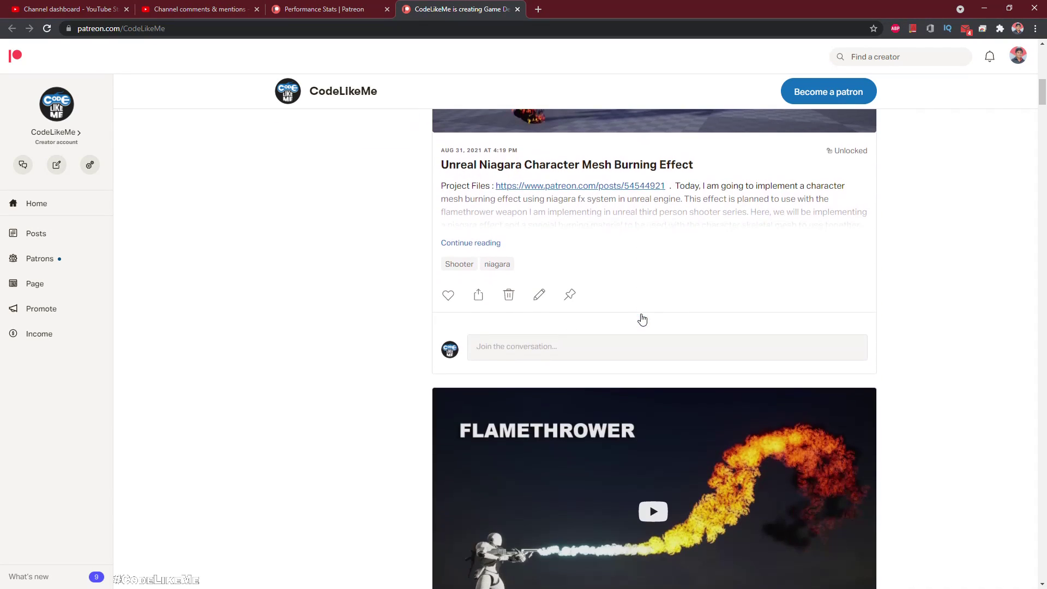
{"action": "scroll", "coordinate": [643, 319], "scroll_direction": "down", "scroll_amount": 13}
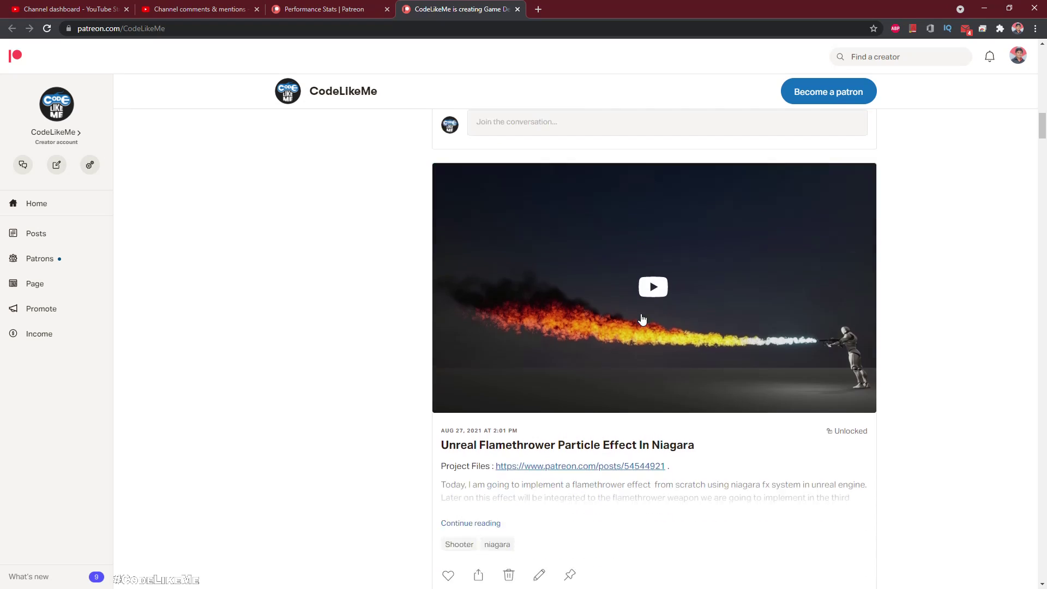
{"action": "scroll", "coordinate": [642, 319], "scroll_direction": "down", "scroll_amount": 14}
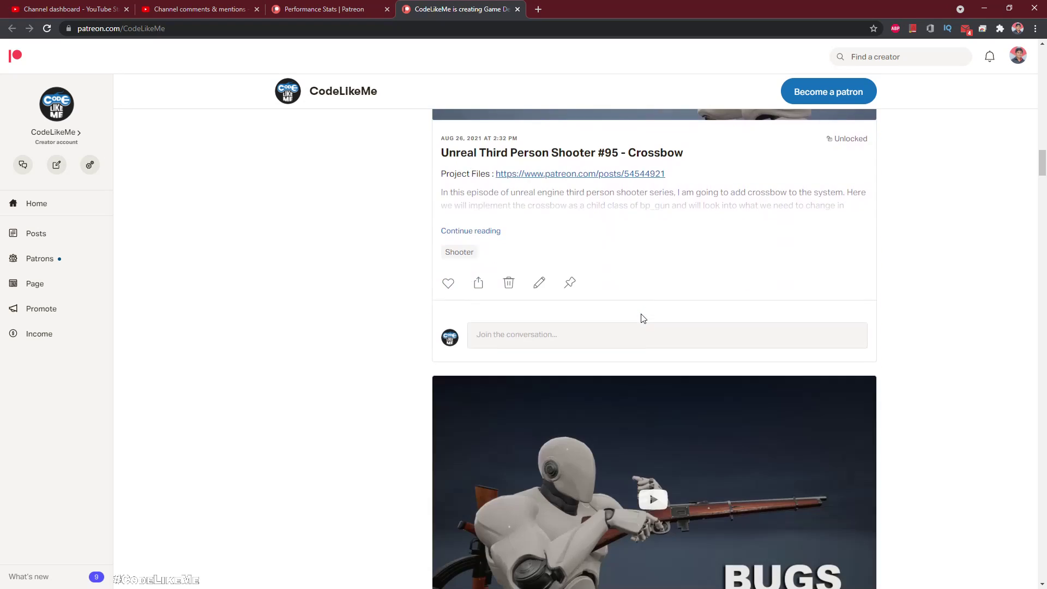
{"action": "scroll", "coordinate": [642, 319], "scroll_direction": "down", "scroll_amount": 10}
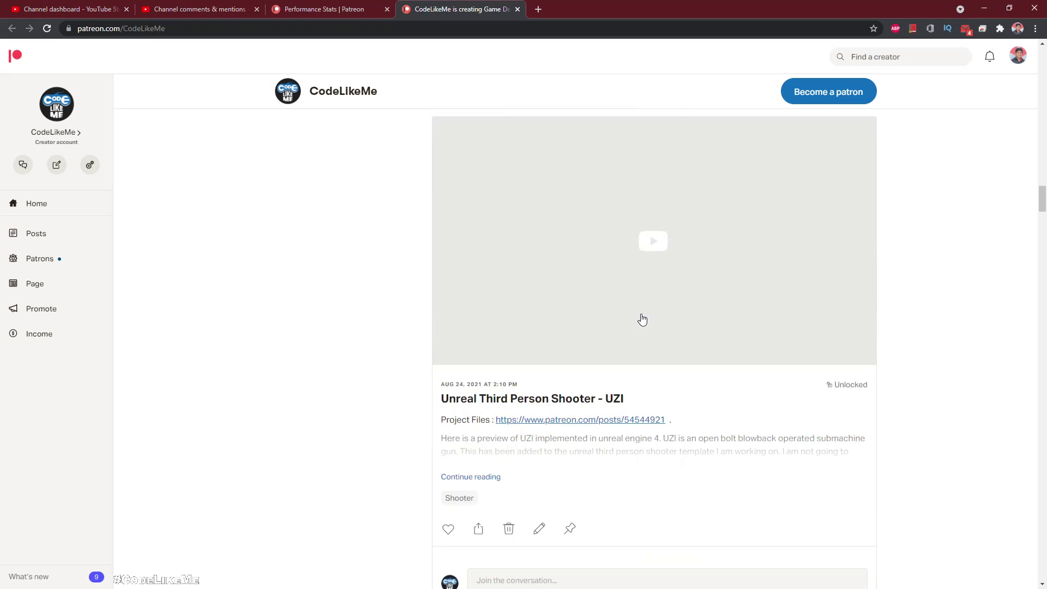
{"action": "scroll", "coordinate": [642, 319], "scroll_direction": "down", "scroll_amount": 13}
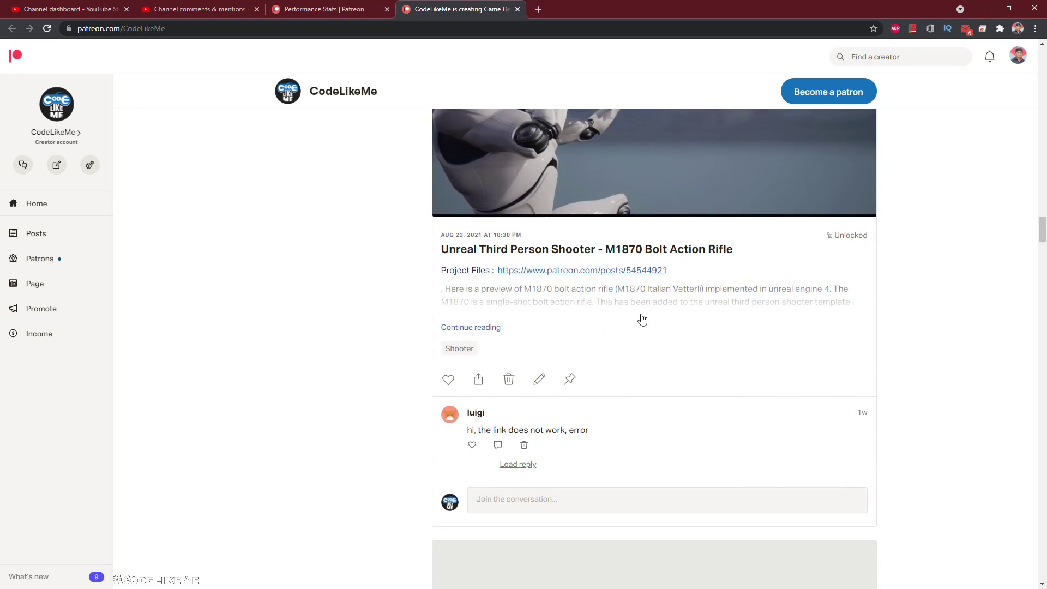
{"action": "scroll", "coordinate": [643, 319], "scroll_direction": "down", "scroll_amount": 12}
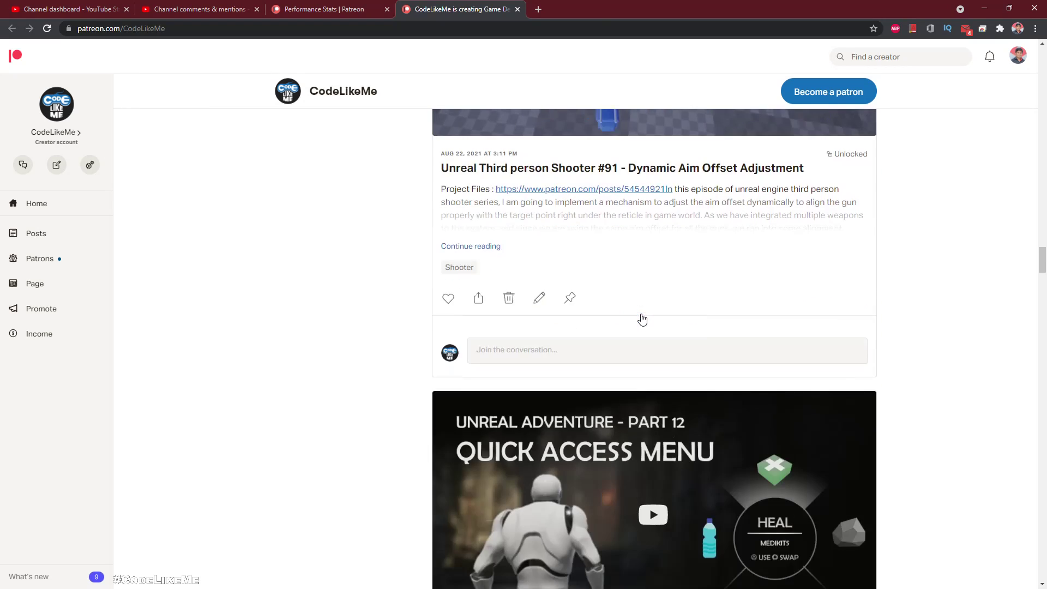
{"action": "scroll", "coordinate": [642, 319], "scroll_direction": "down", "scroll_amount": 12}
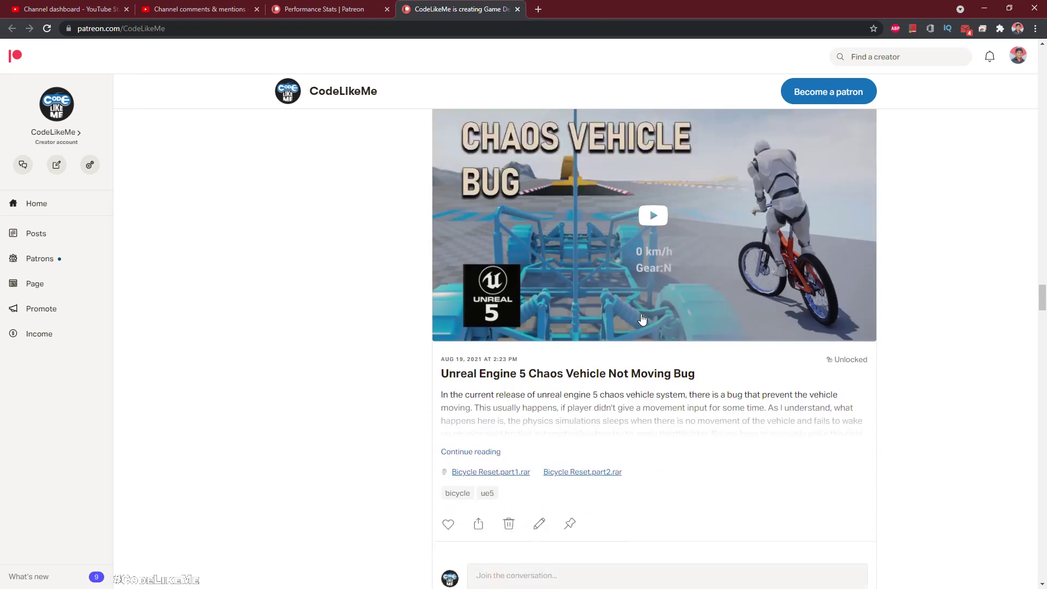